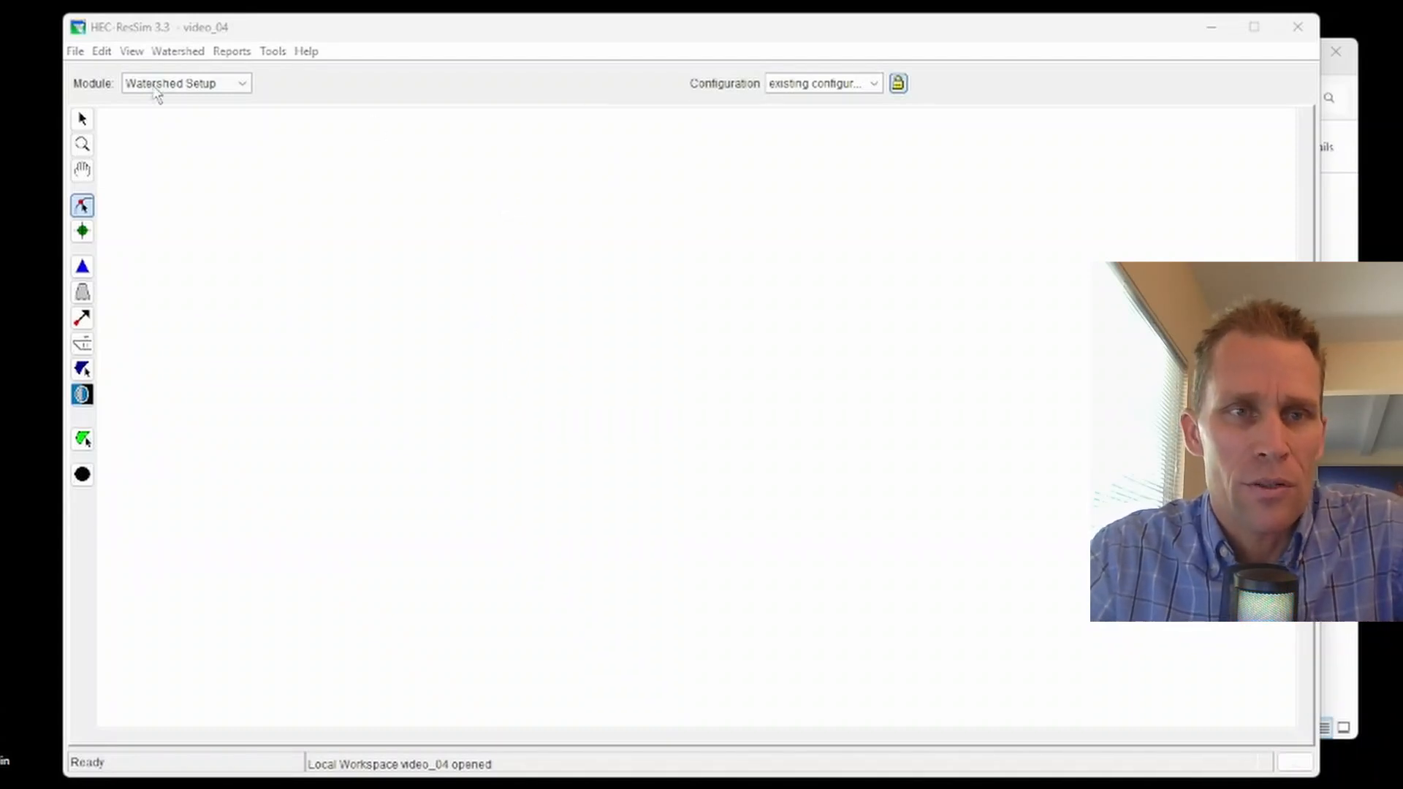
Step: Select the Watershed Setup module and the existing configuration
click(208, 86)
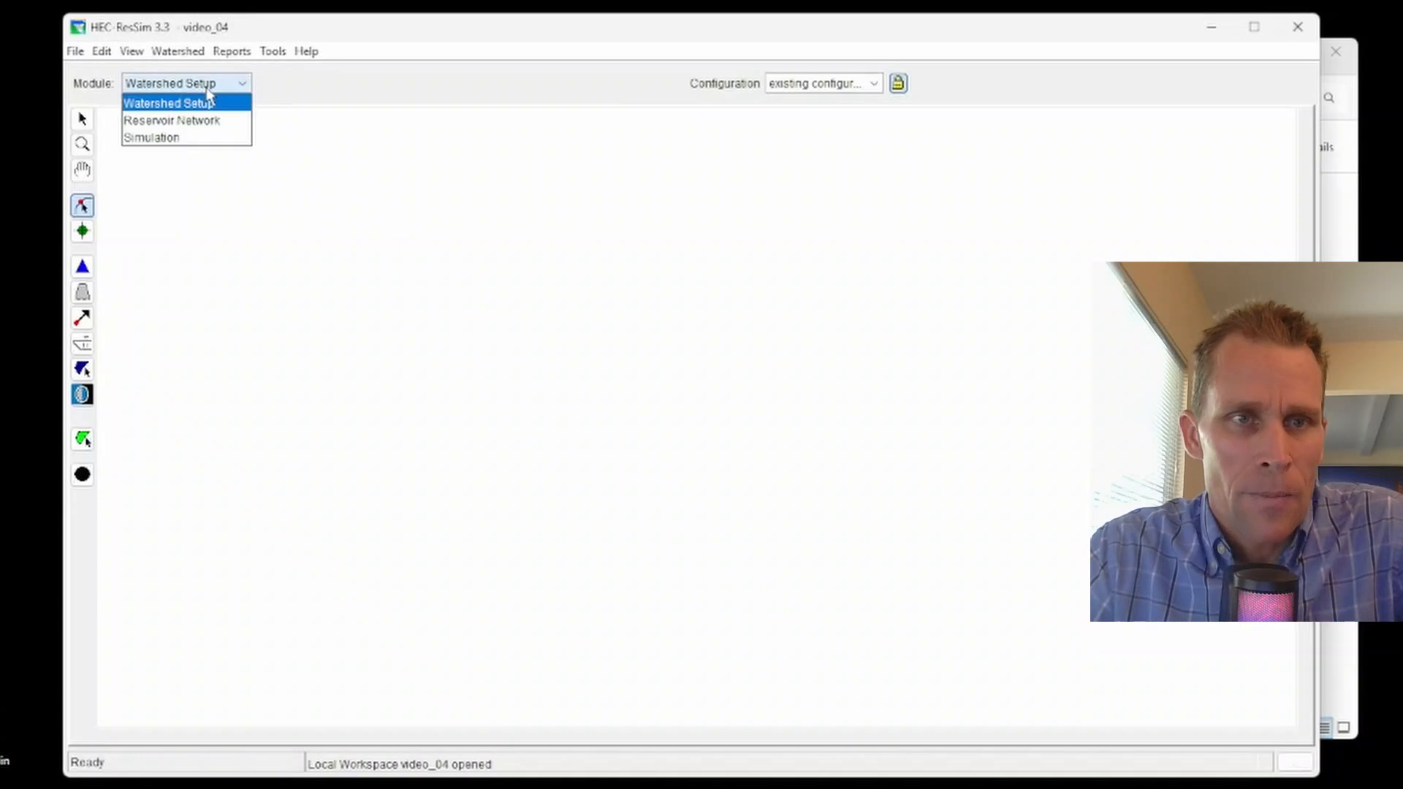
click(219, 110)
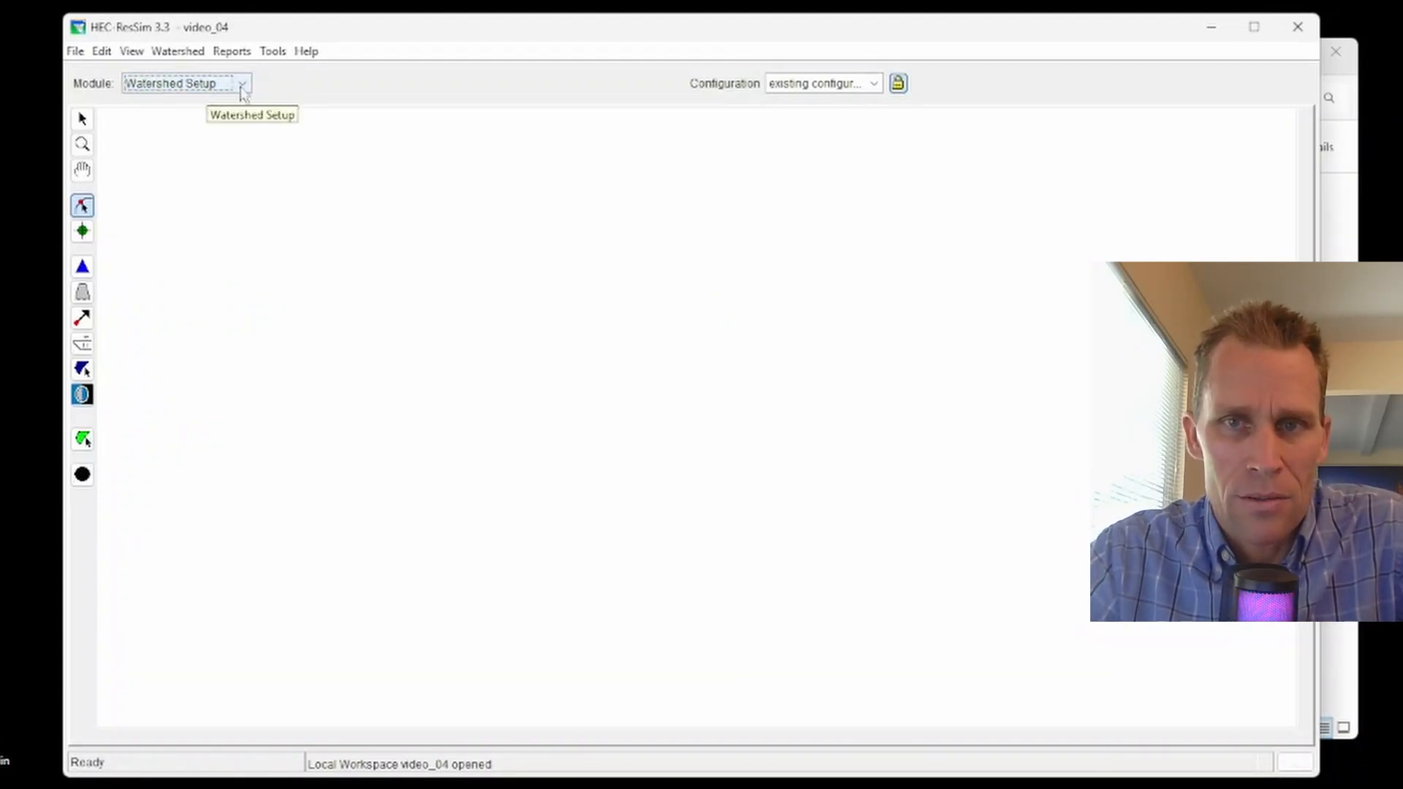
click(789, 86)
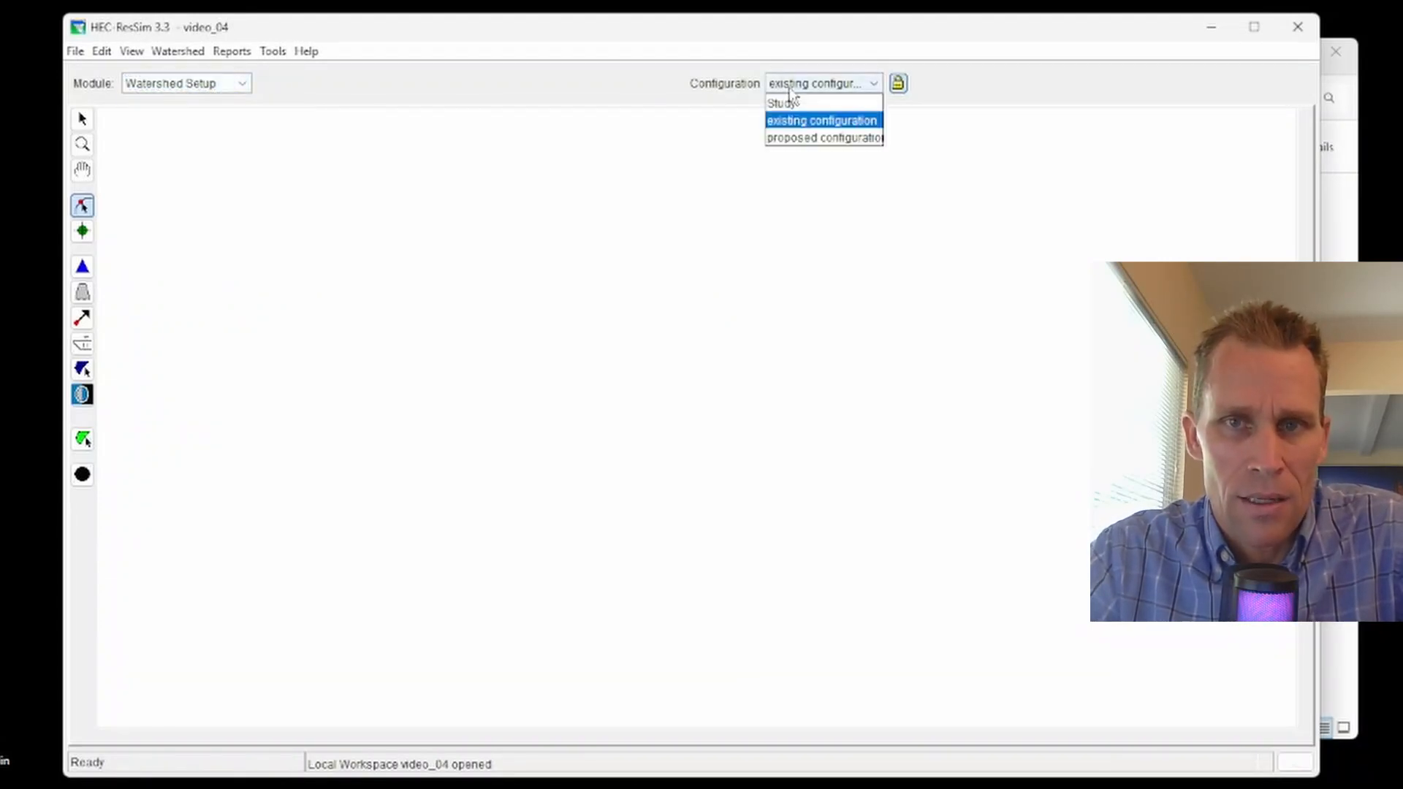
click(816, 122)
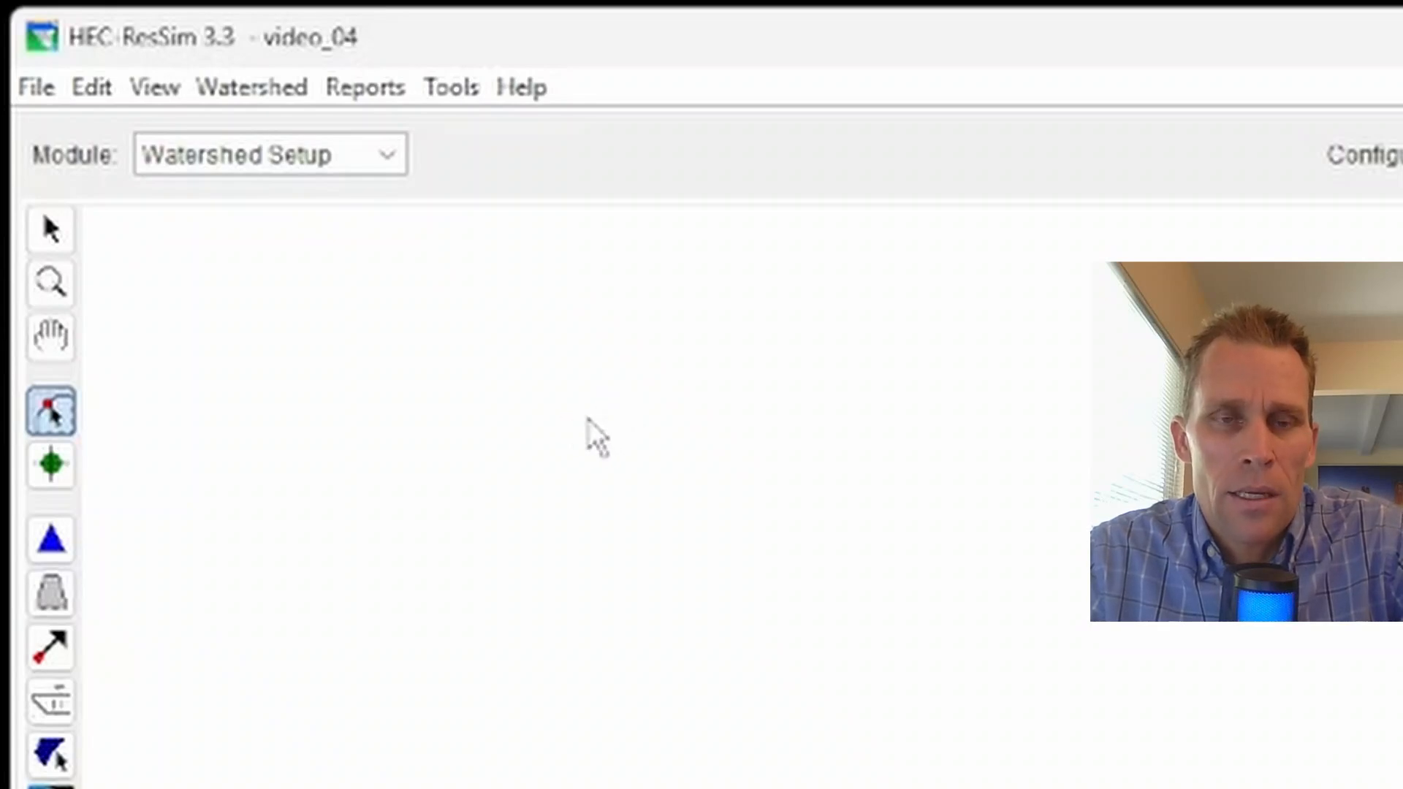
Step: Draw a stream from the upper left curving down to the lower right with about ten vertices, finishing at the last point
ctrl+click(594, 417)
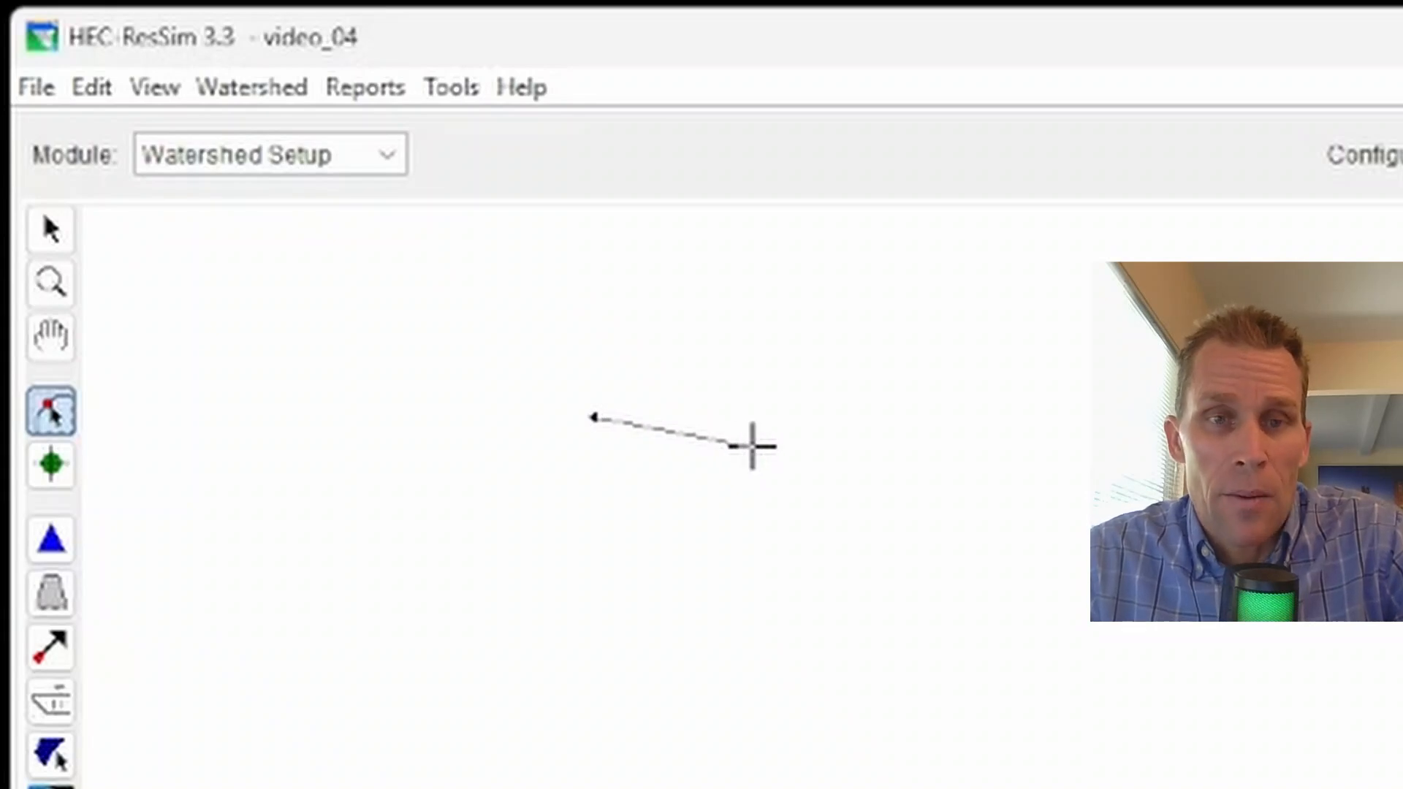
click(774, 445)
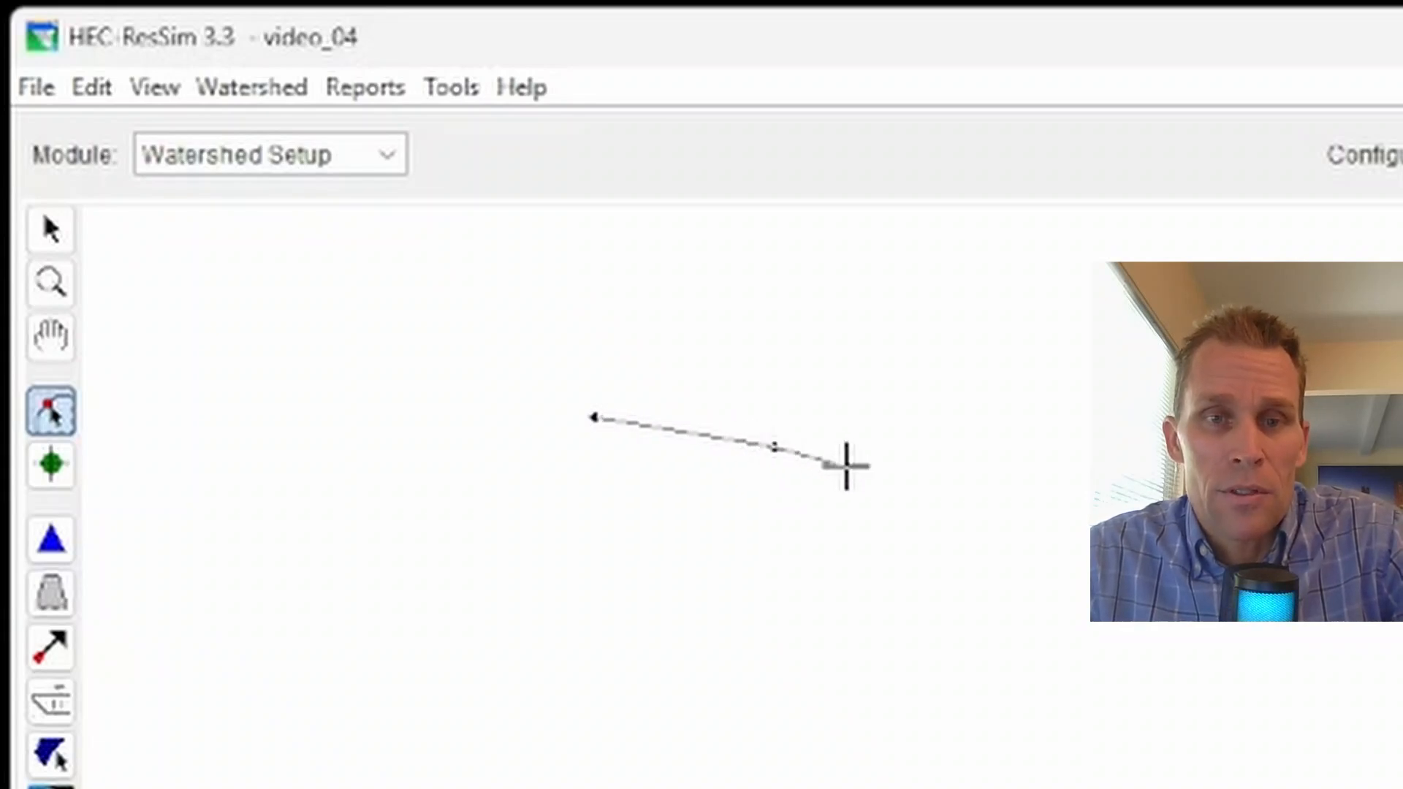
click(892, 519)
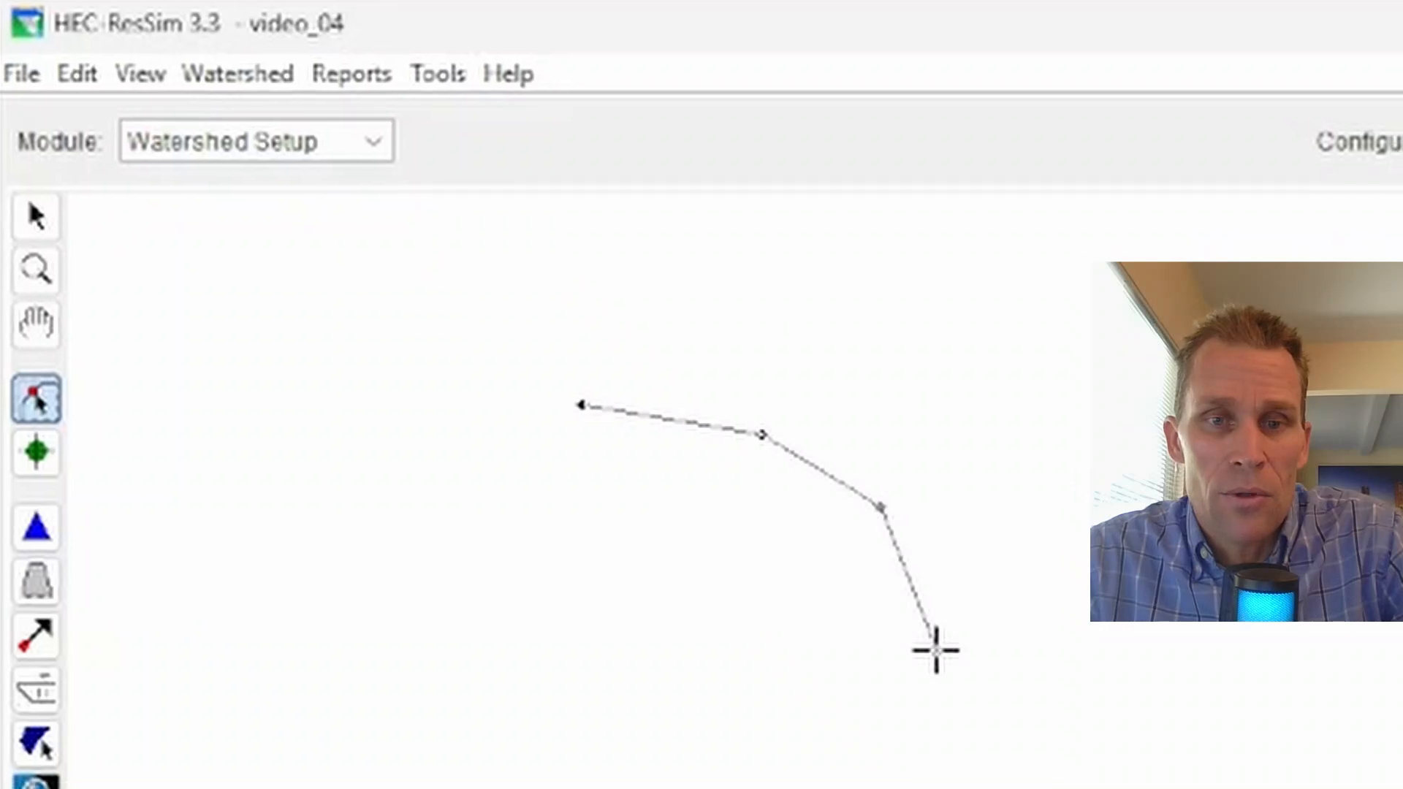
click(947, 661)
click(931, 777)
click(709, 678)
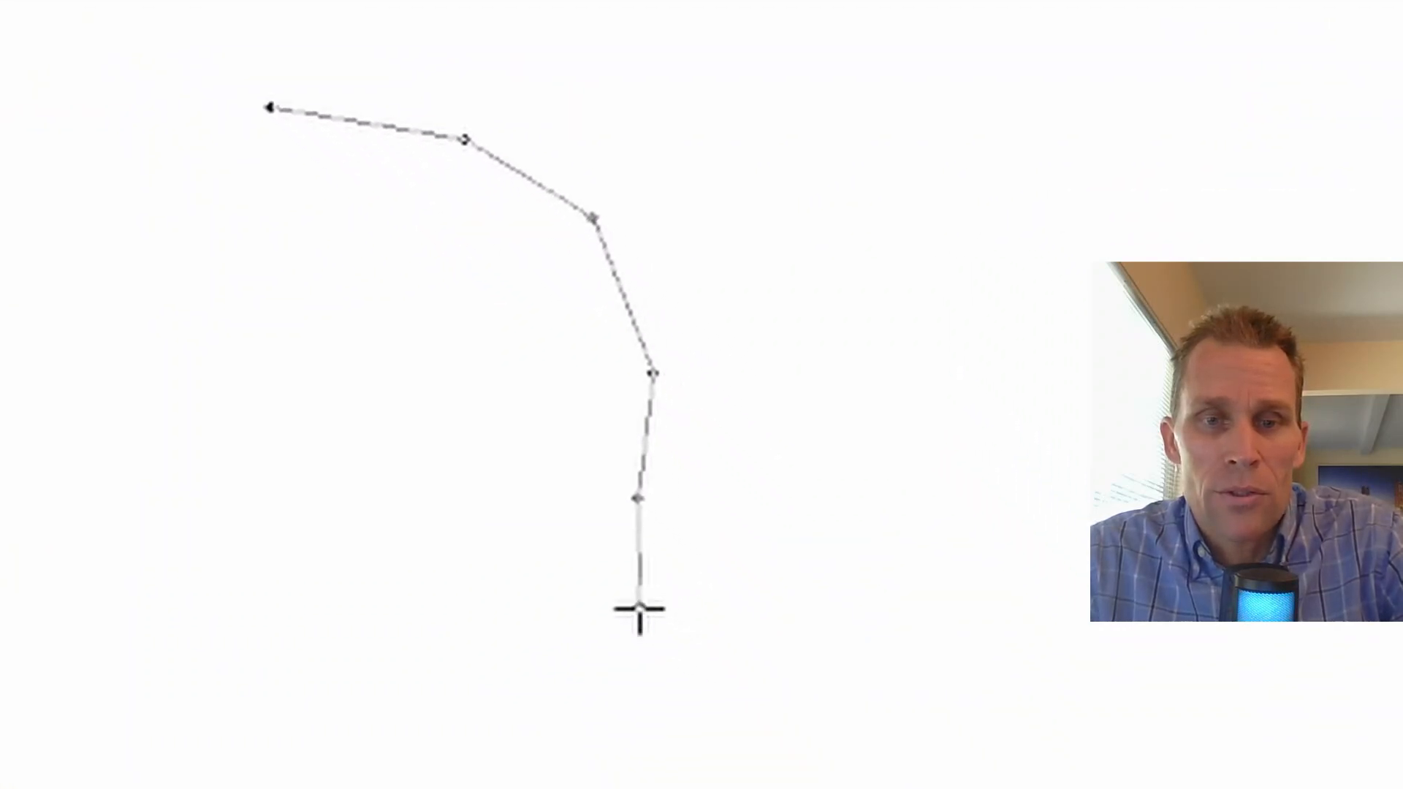
click(739, 757)
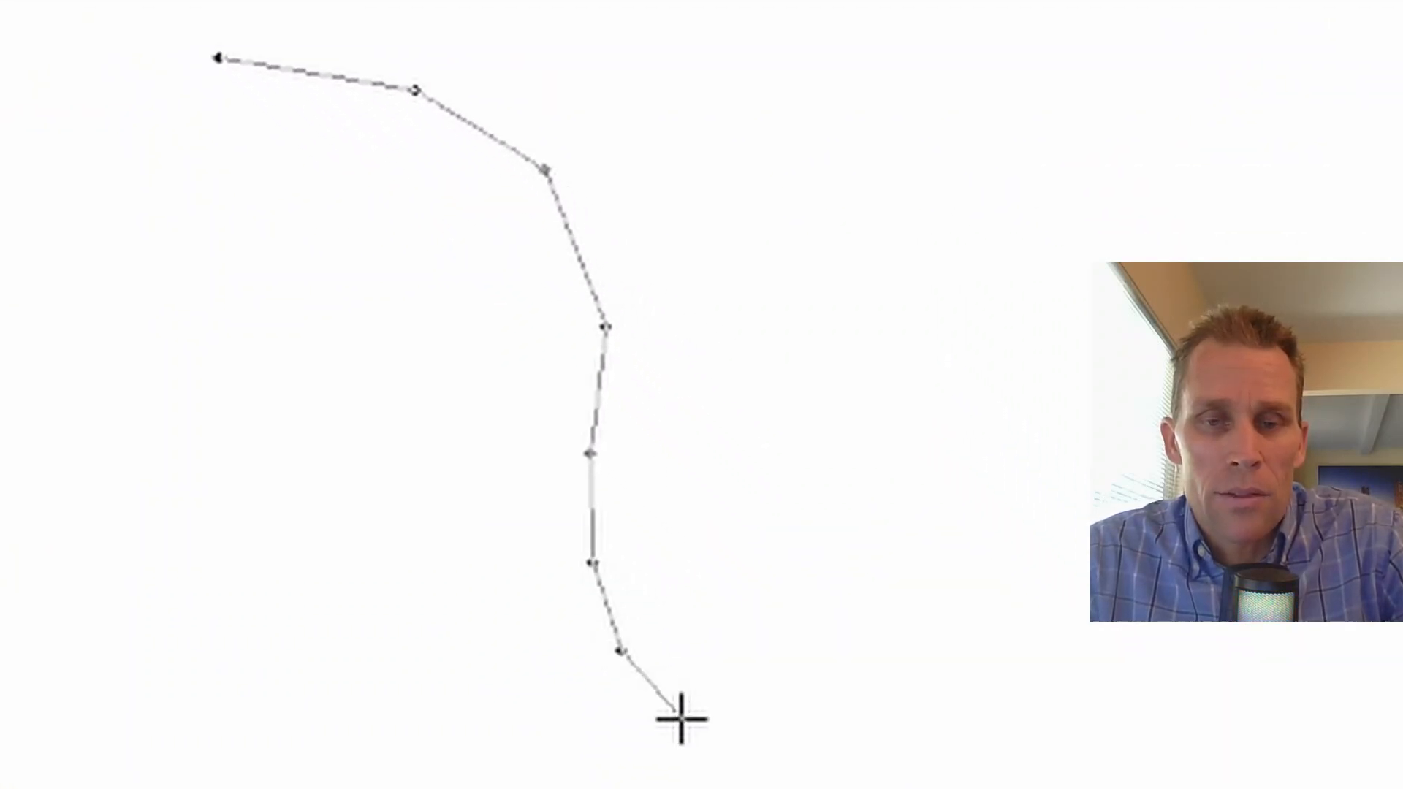
click(681, 721)
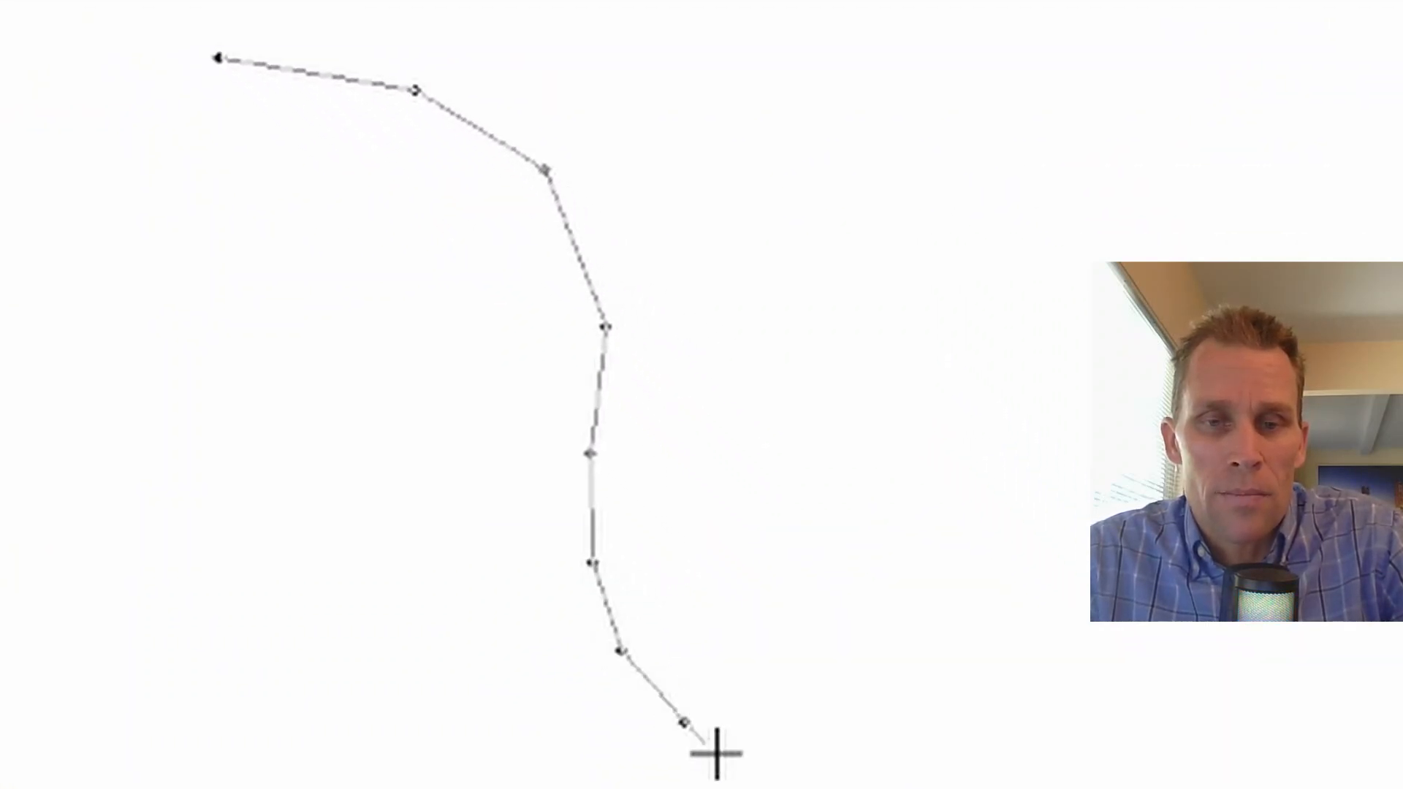
click(806, 766)
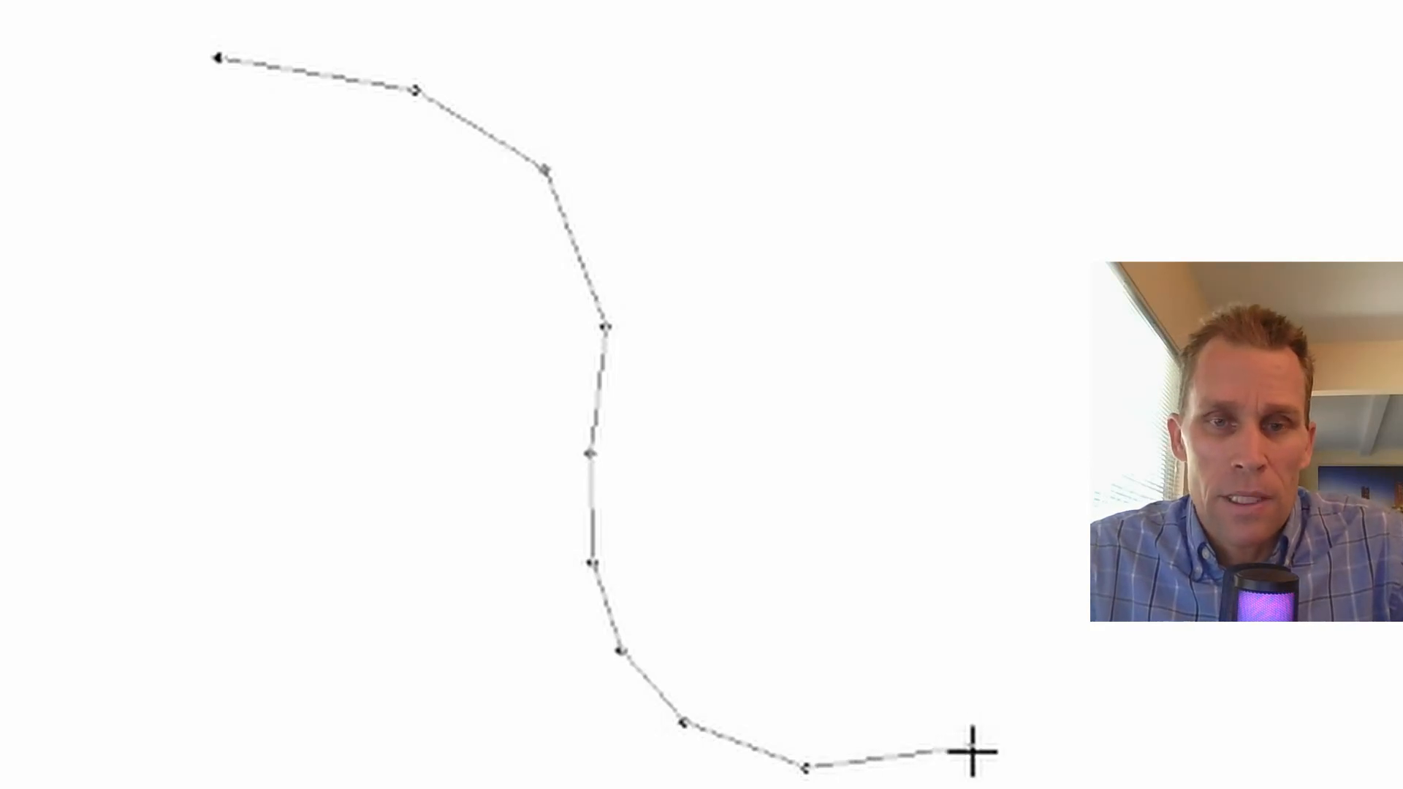
double_click(1042, 739)
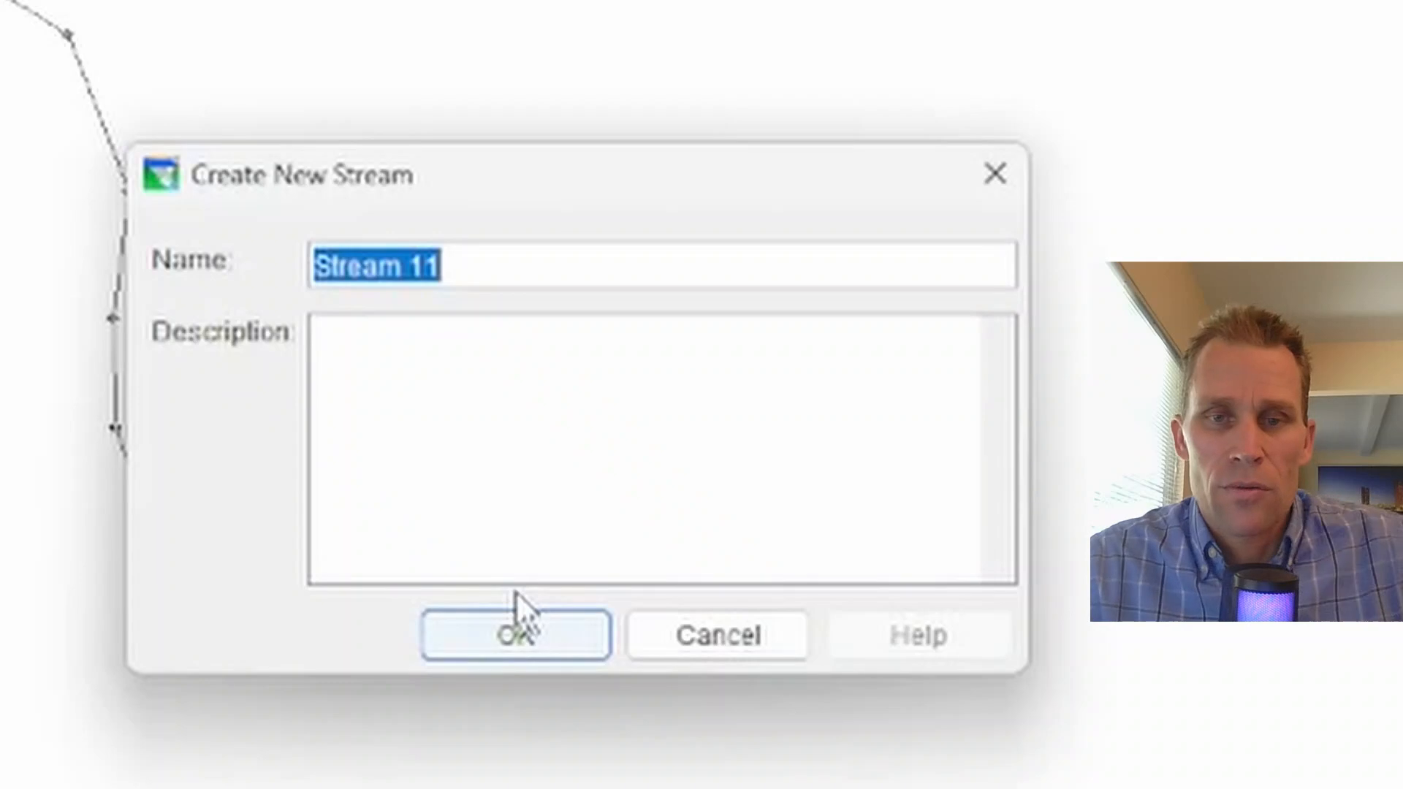
Step: Name the new stream steam_01 and confirm its creation
text(stea)
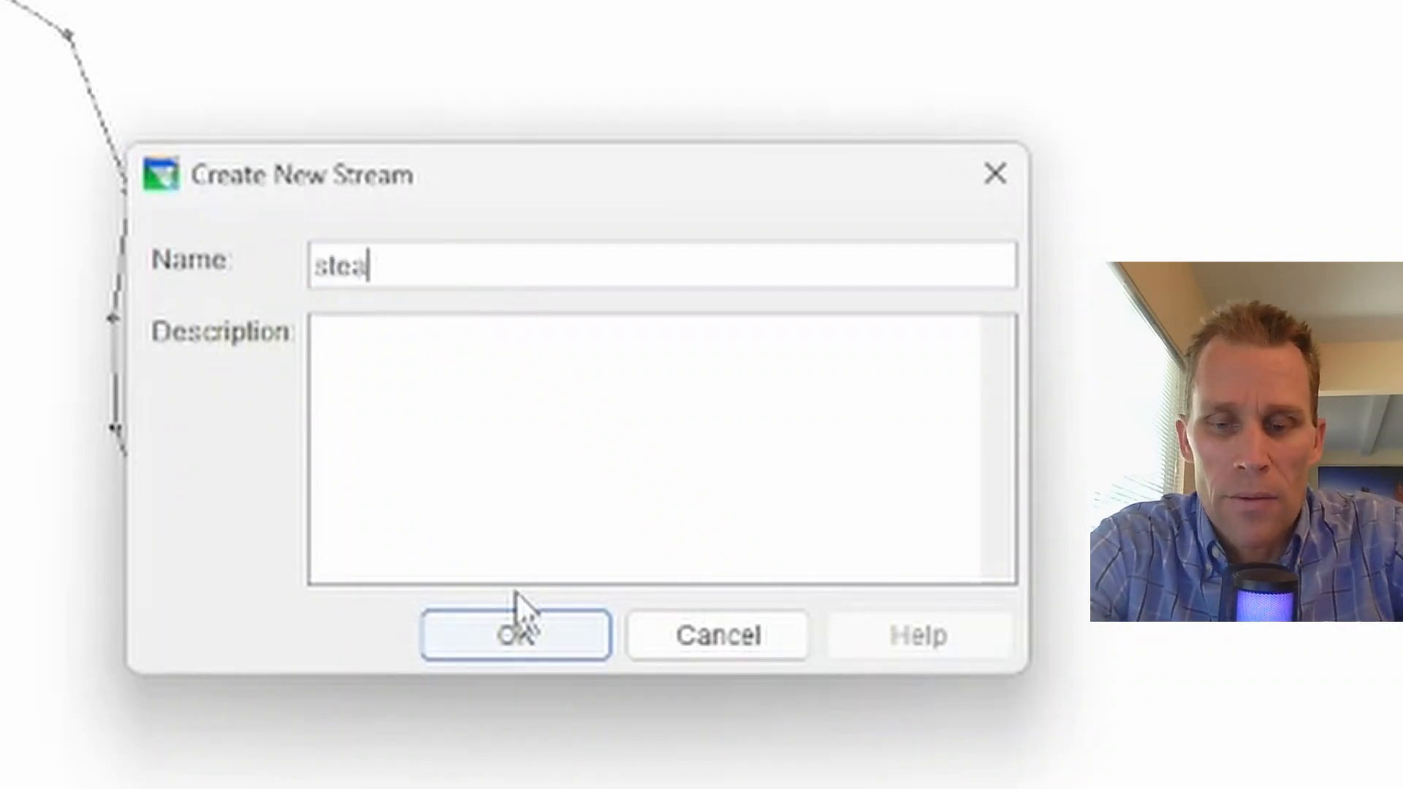
text(m_0)
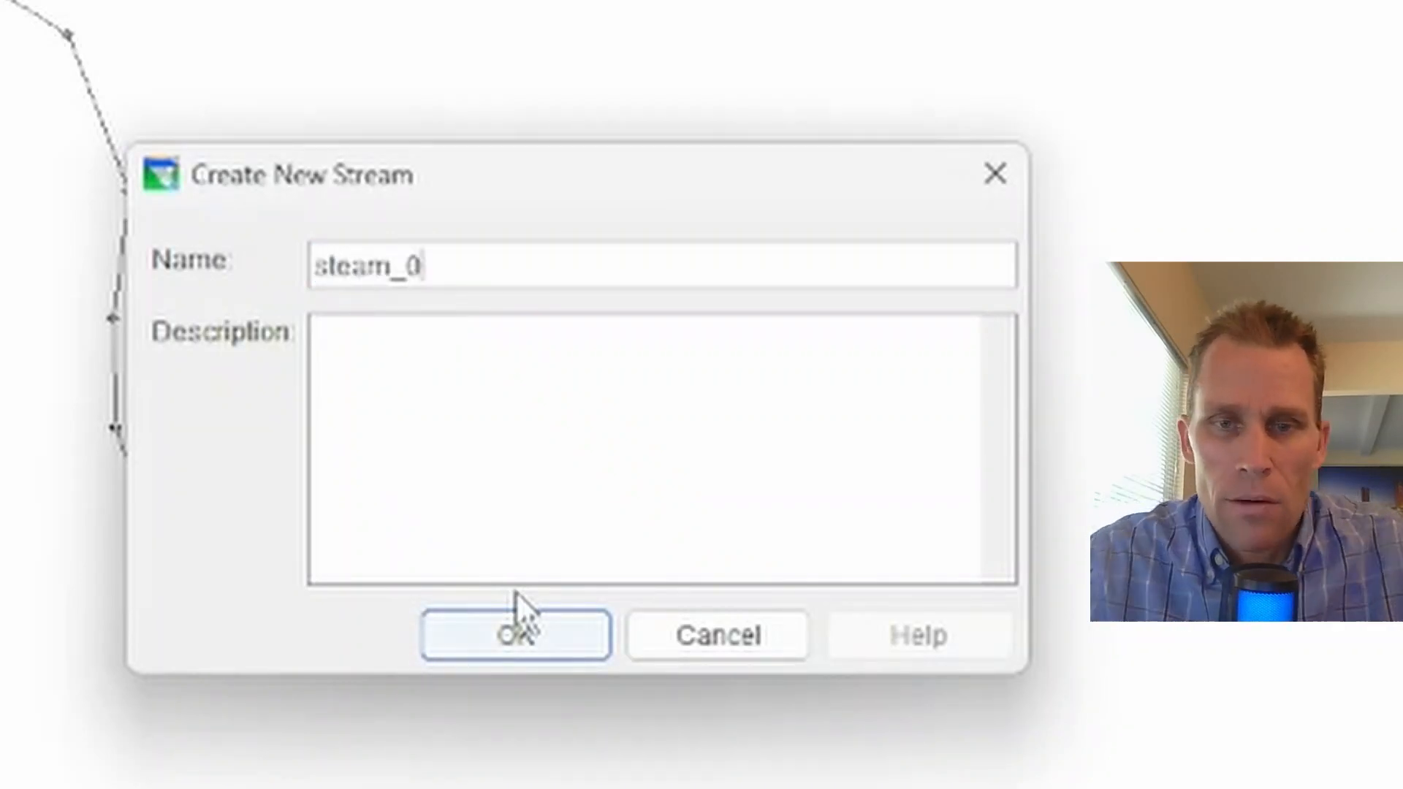
text(1)
click(532, 634)
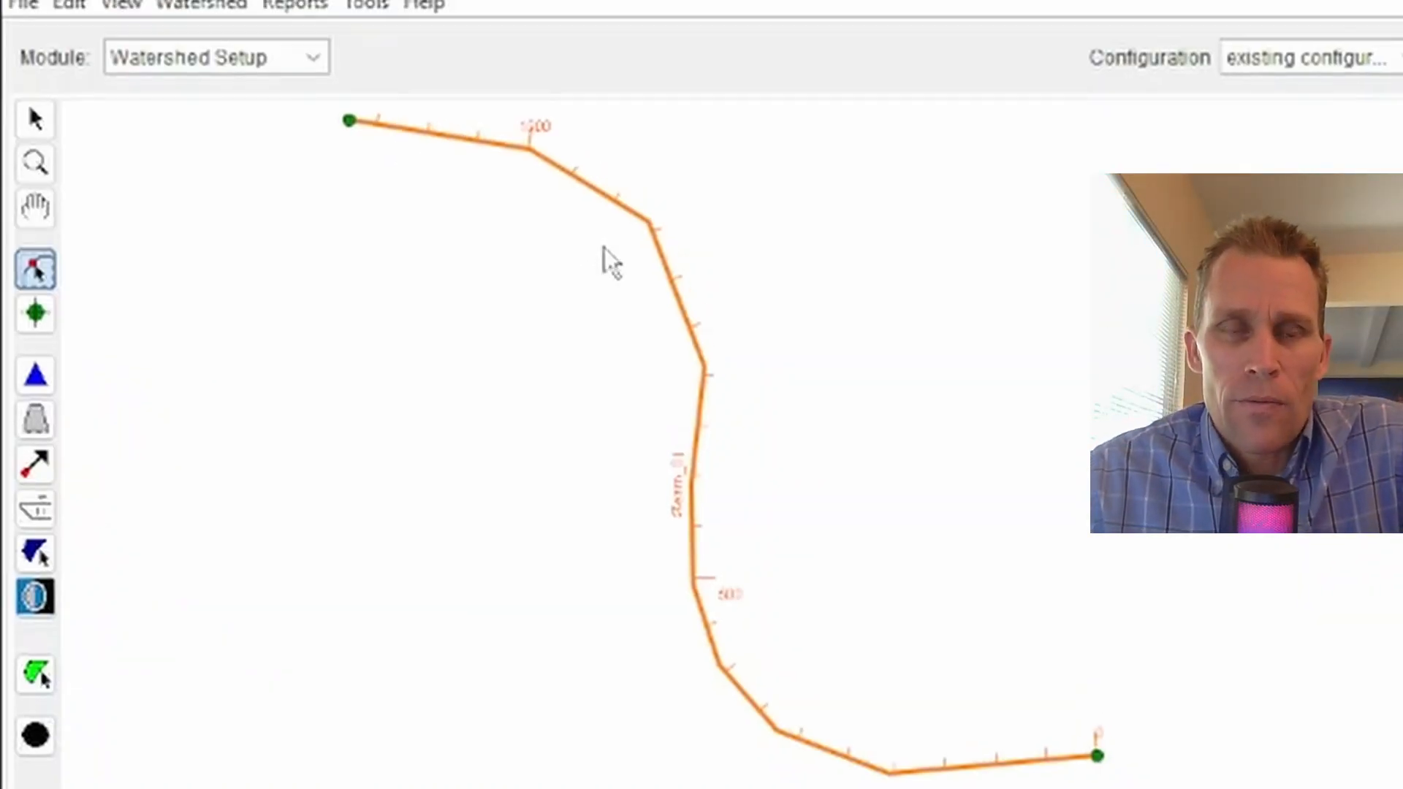
Step: Toggle the configuration edit lock and inspect which options the stream's context menu offers
click(1398, 152)
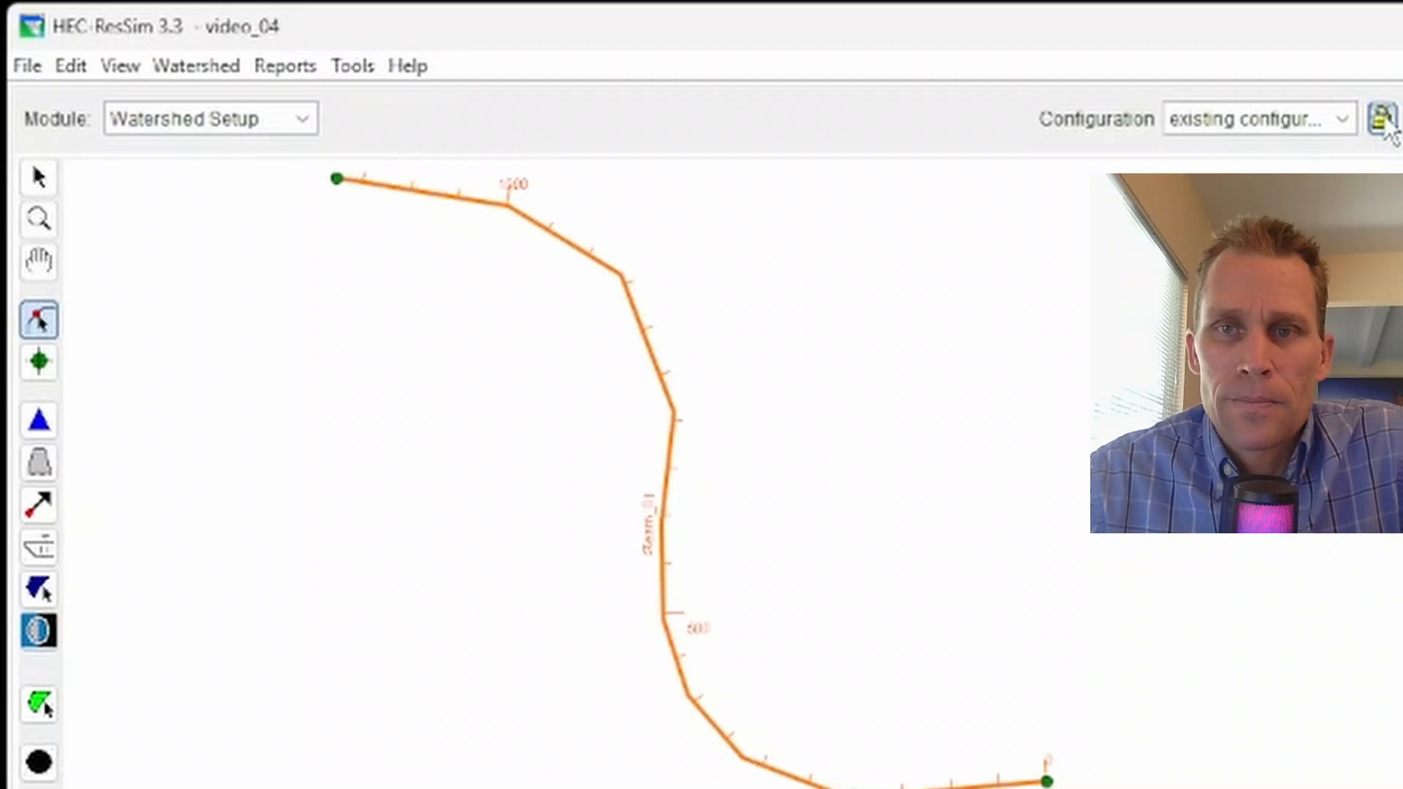
click(911, 691)
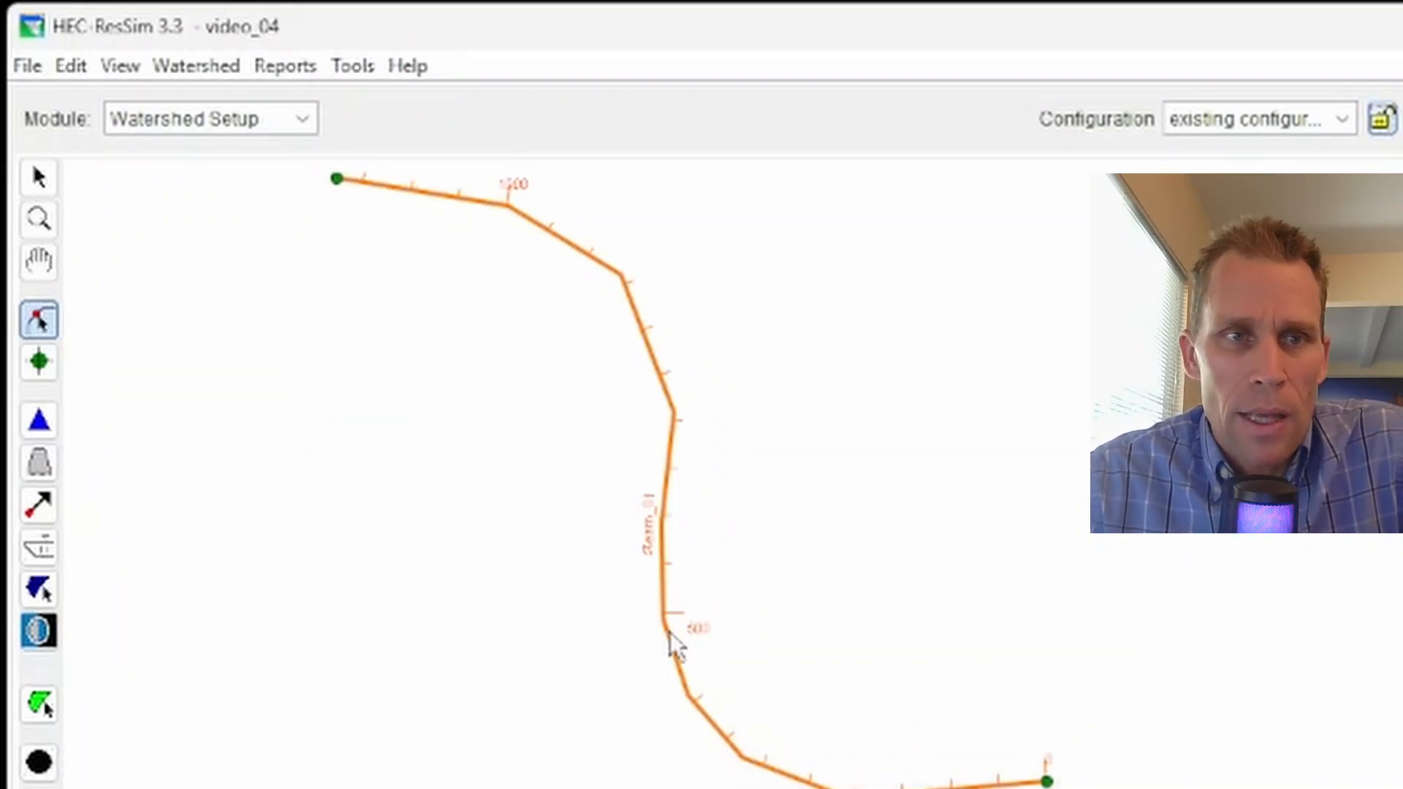
click(40, 179)
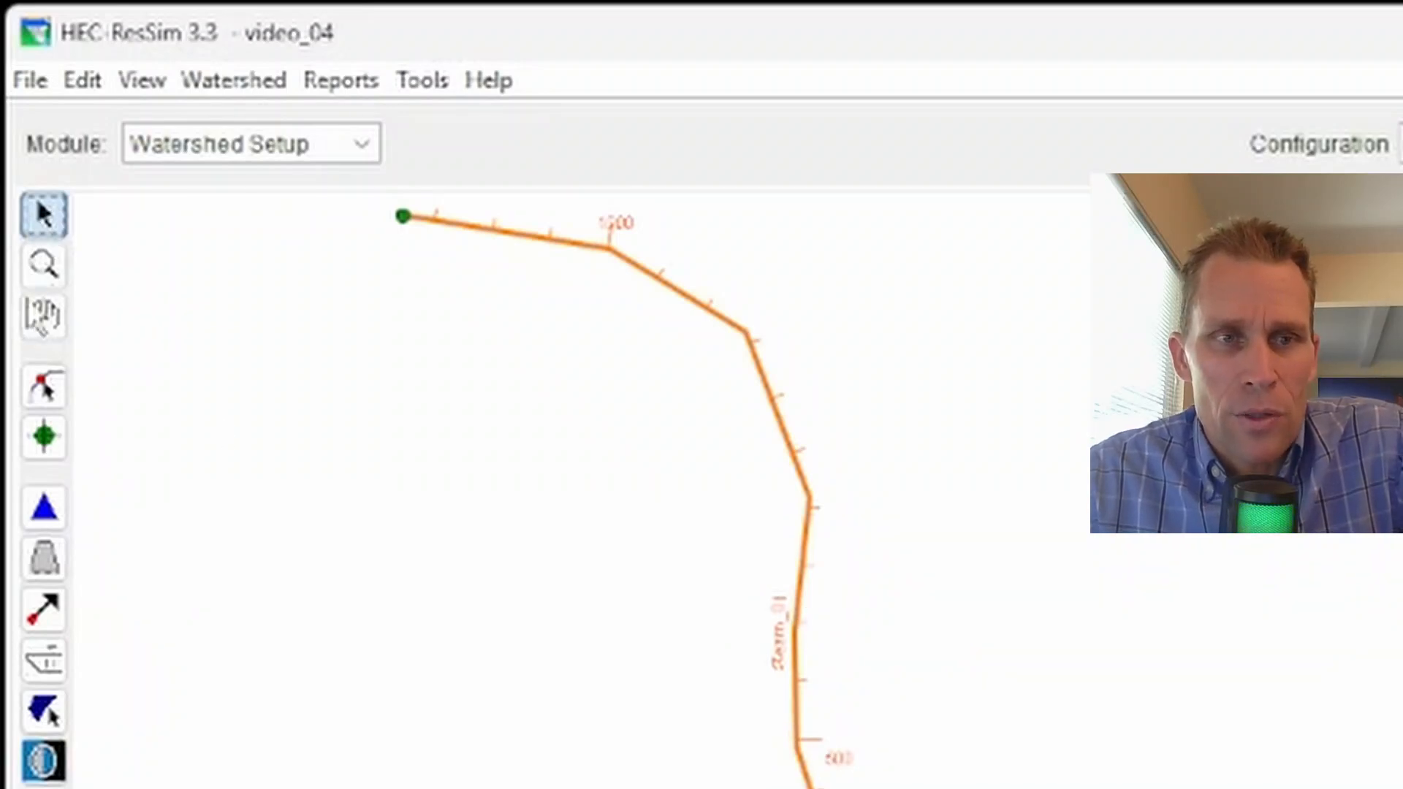
click(47, 389)
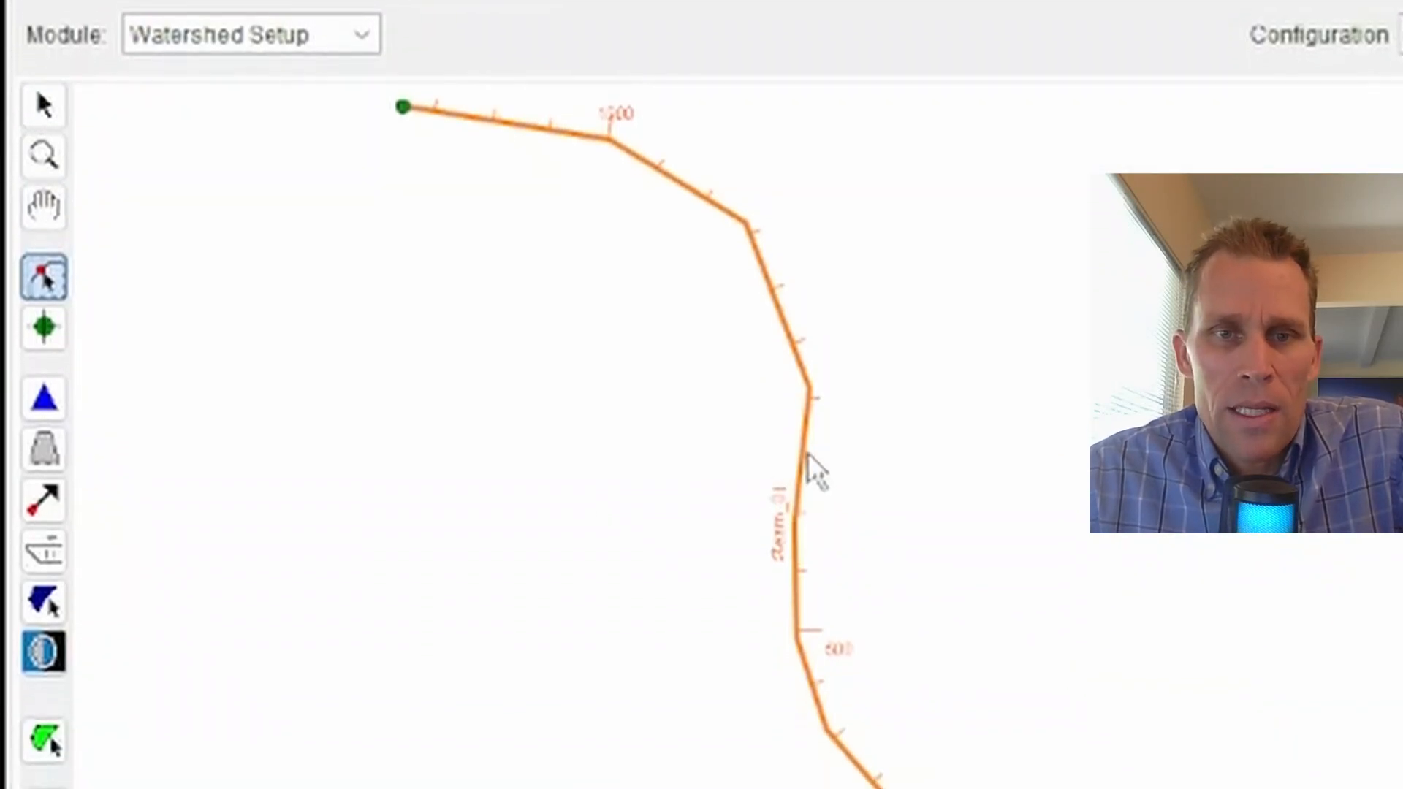
right_click(808, 455)
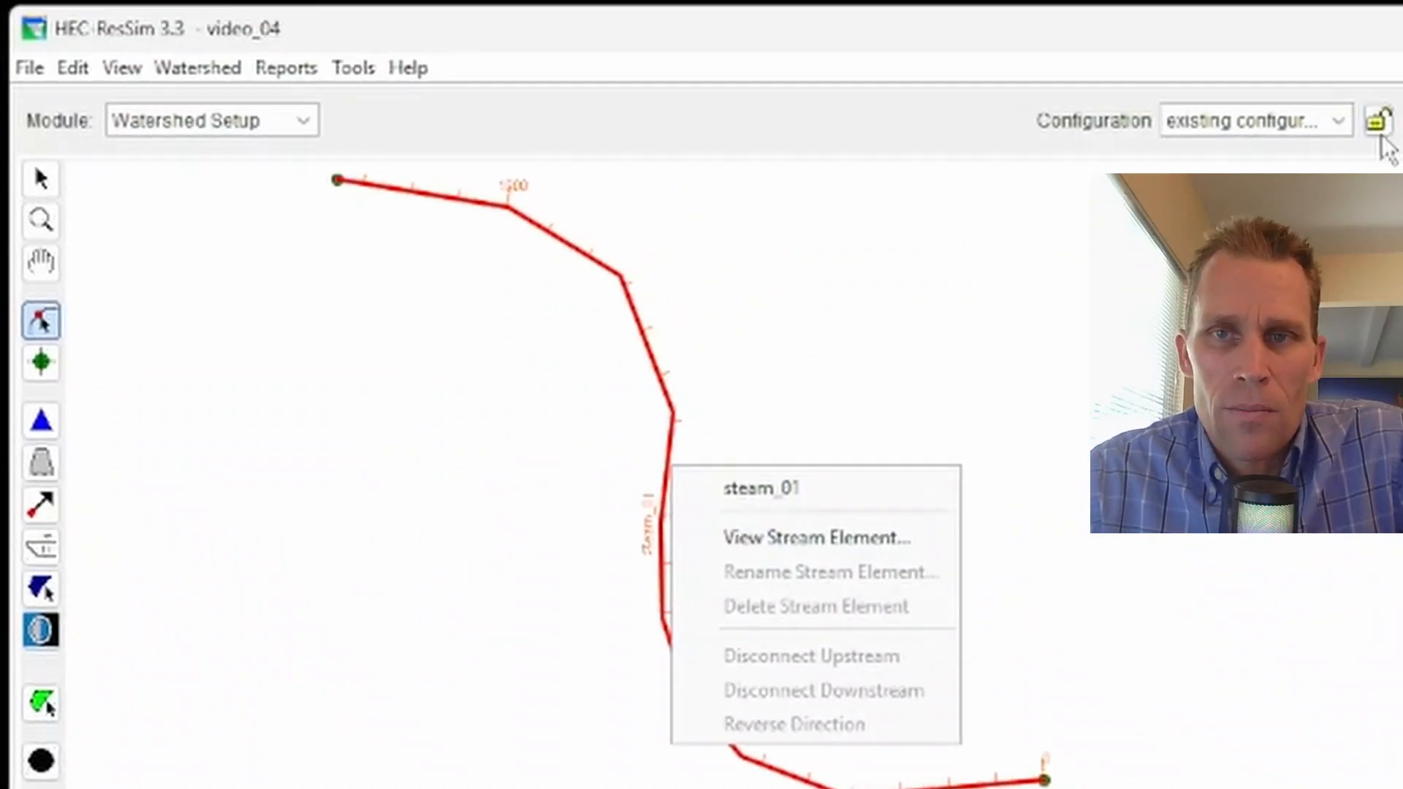
Step: Re-enable editing through the configuration lock and the Allow Editing setting
click(1379, 135)
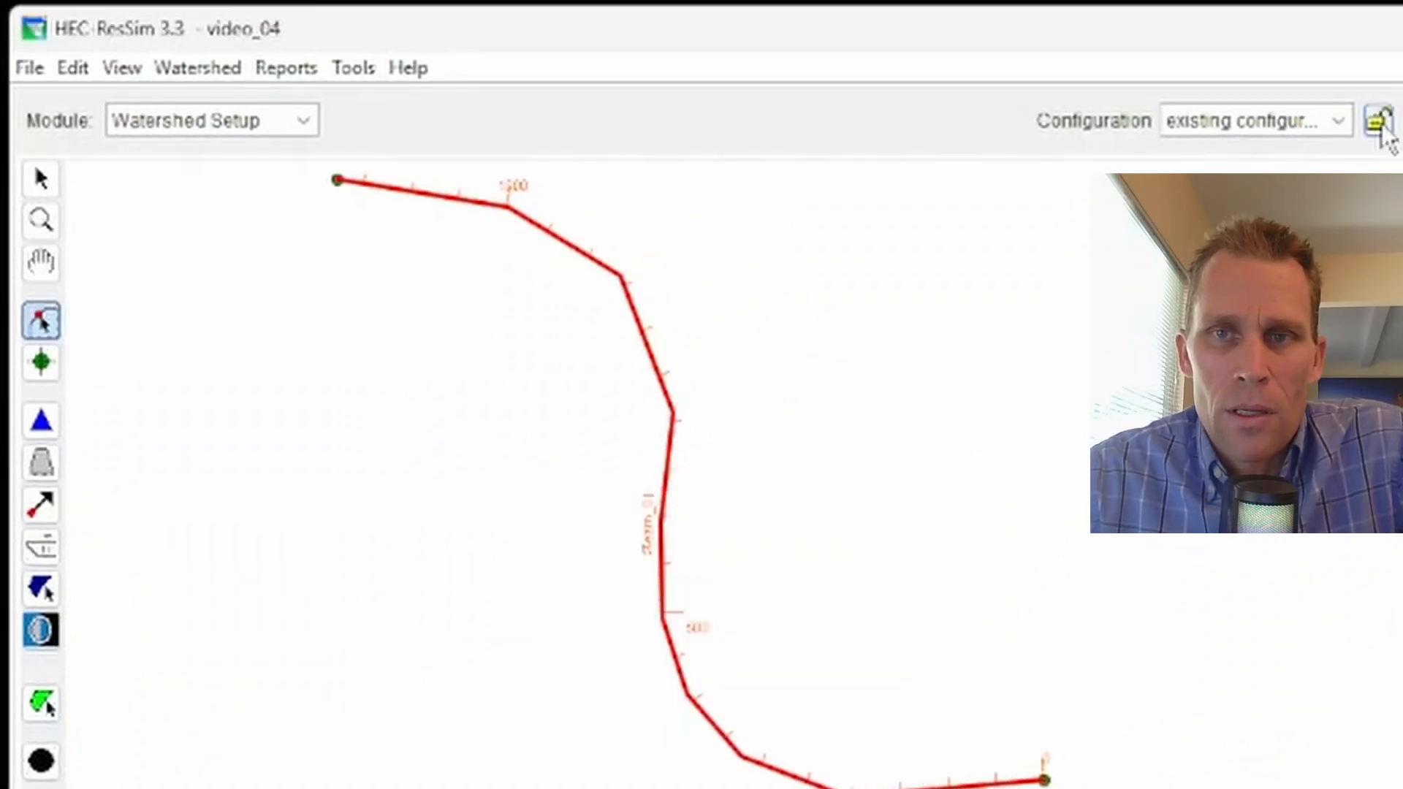
click(1378, 131)
click(73, 67)
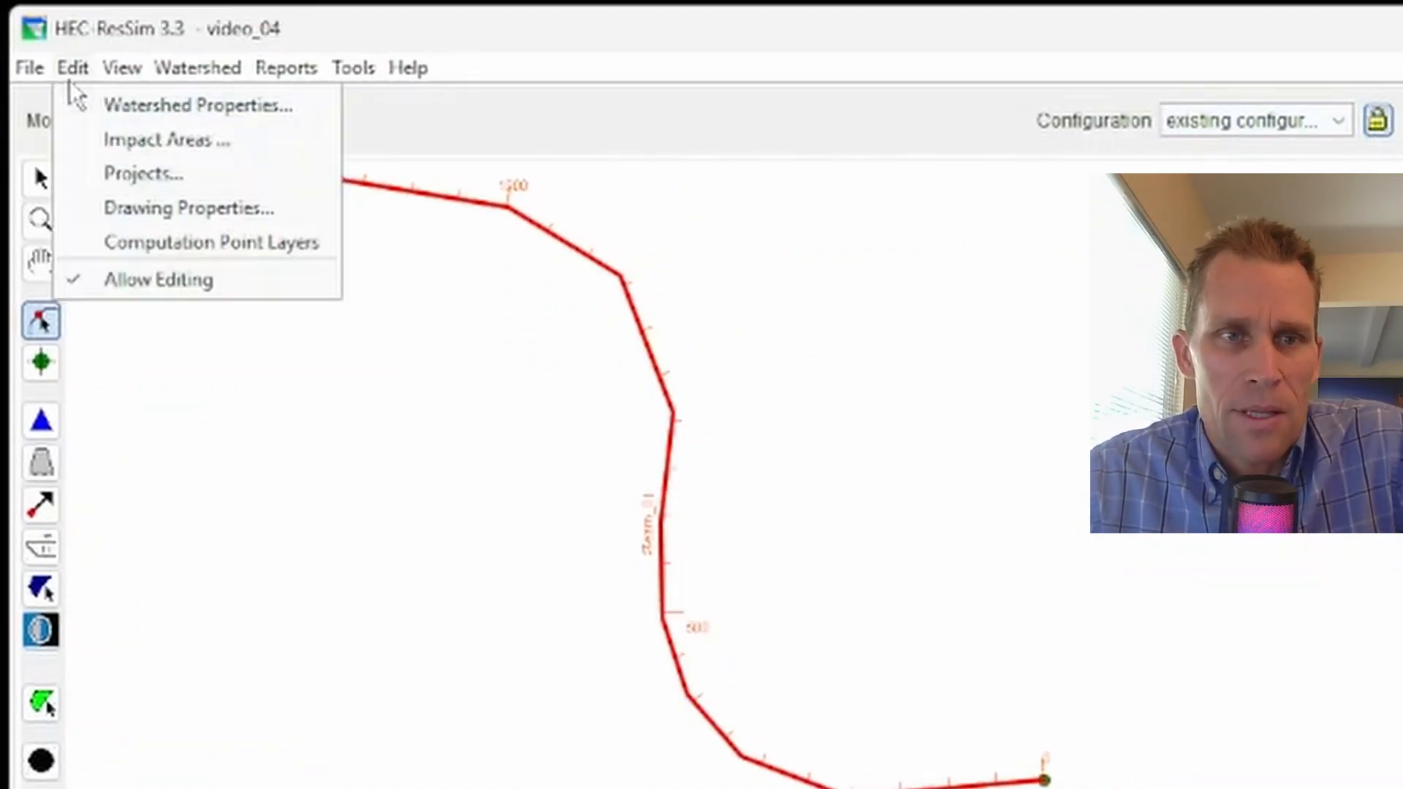
click(138, 278)
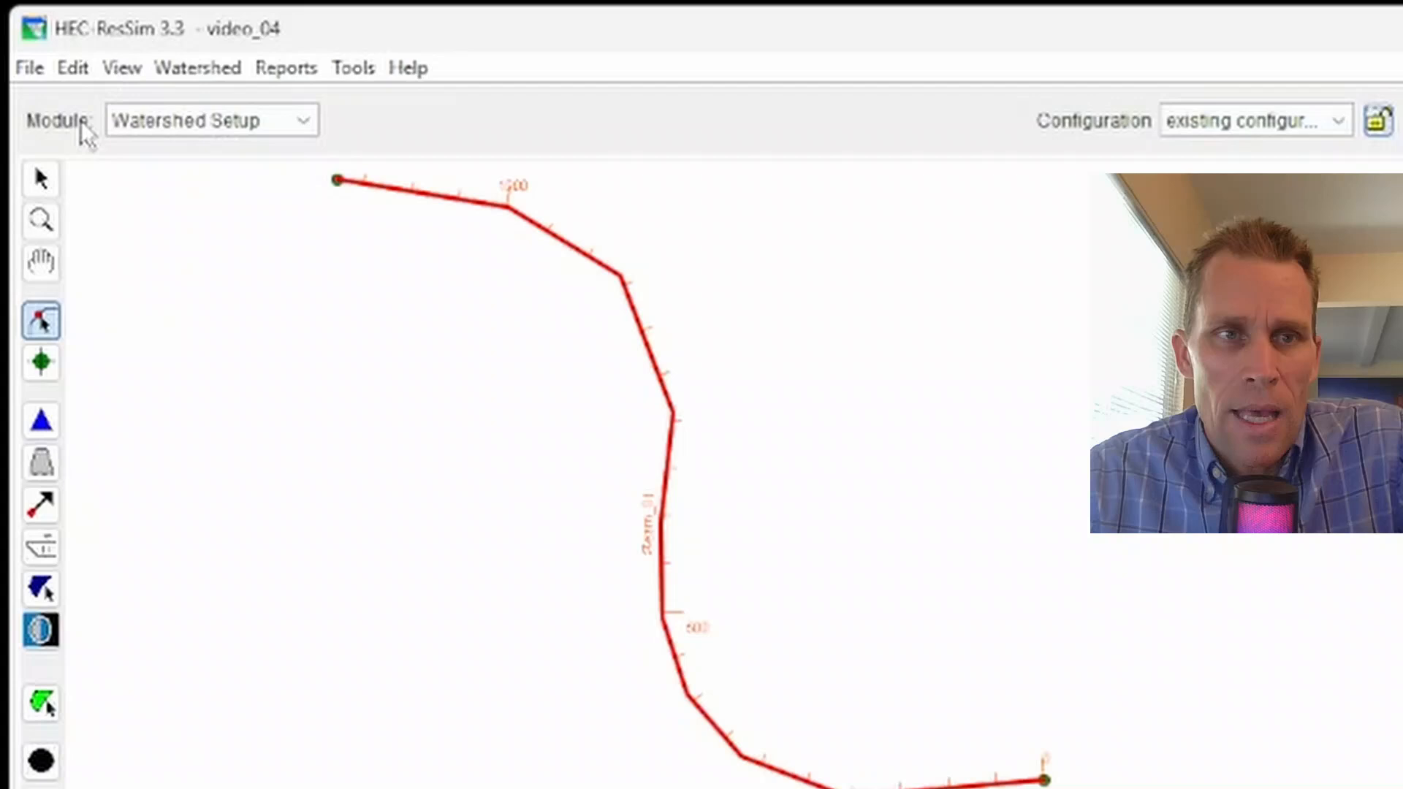
click(73, 67)
click(157, 280)
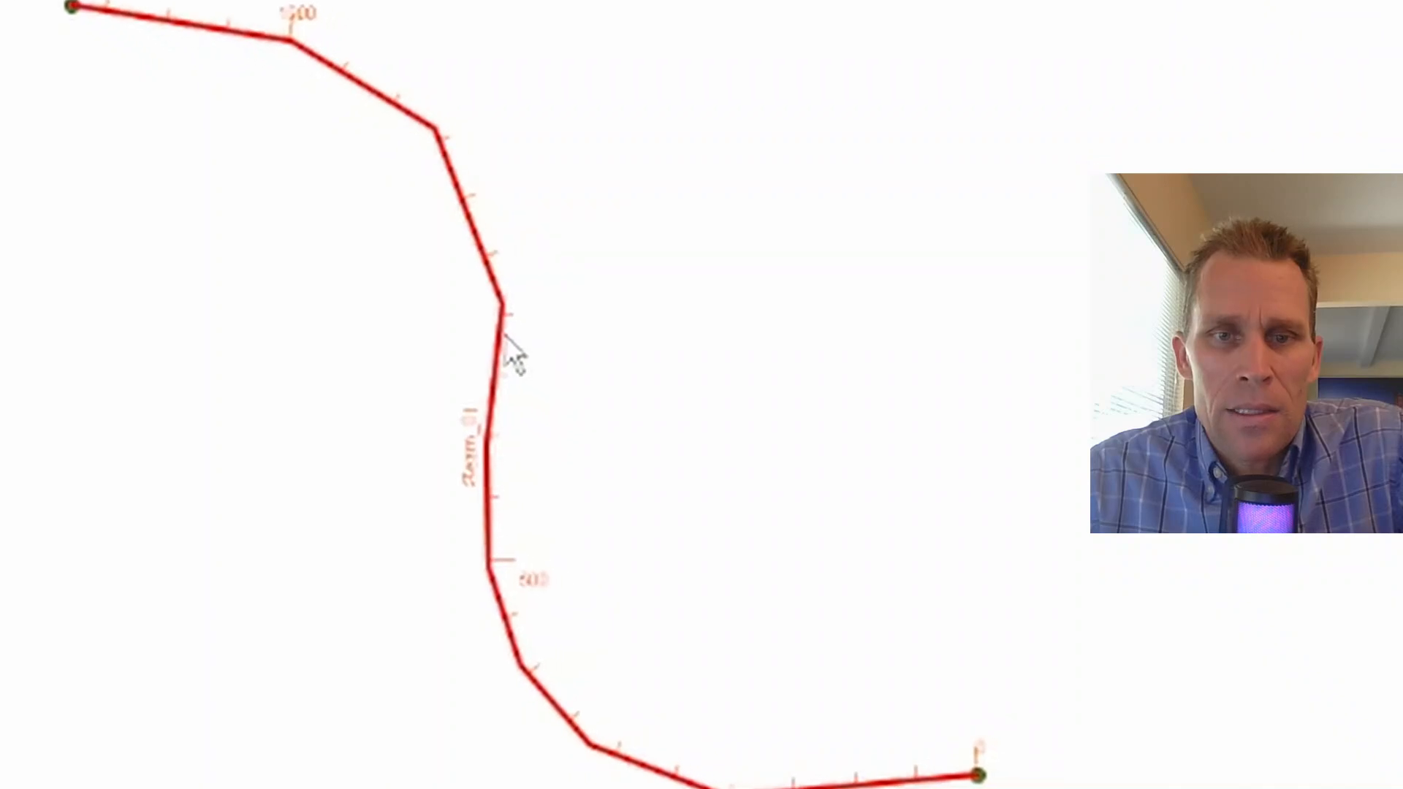
Step: Open the stream editor for steam_01 to review its upstream and downstream nodes, then close it and dismiss the menu
right_click(540, 358)
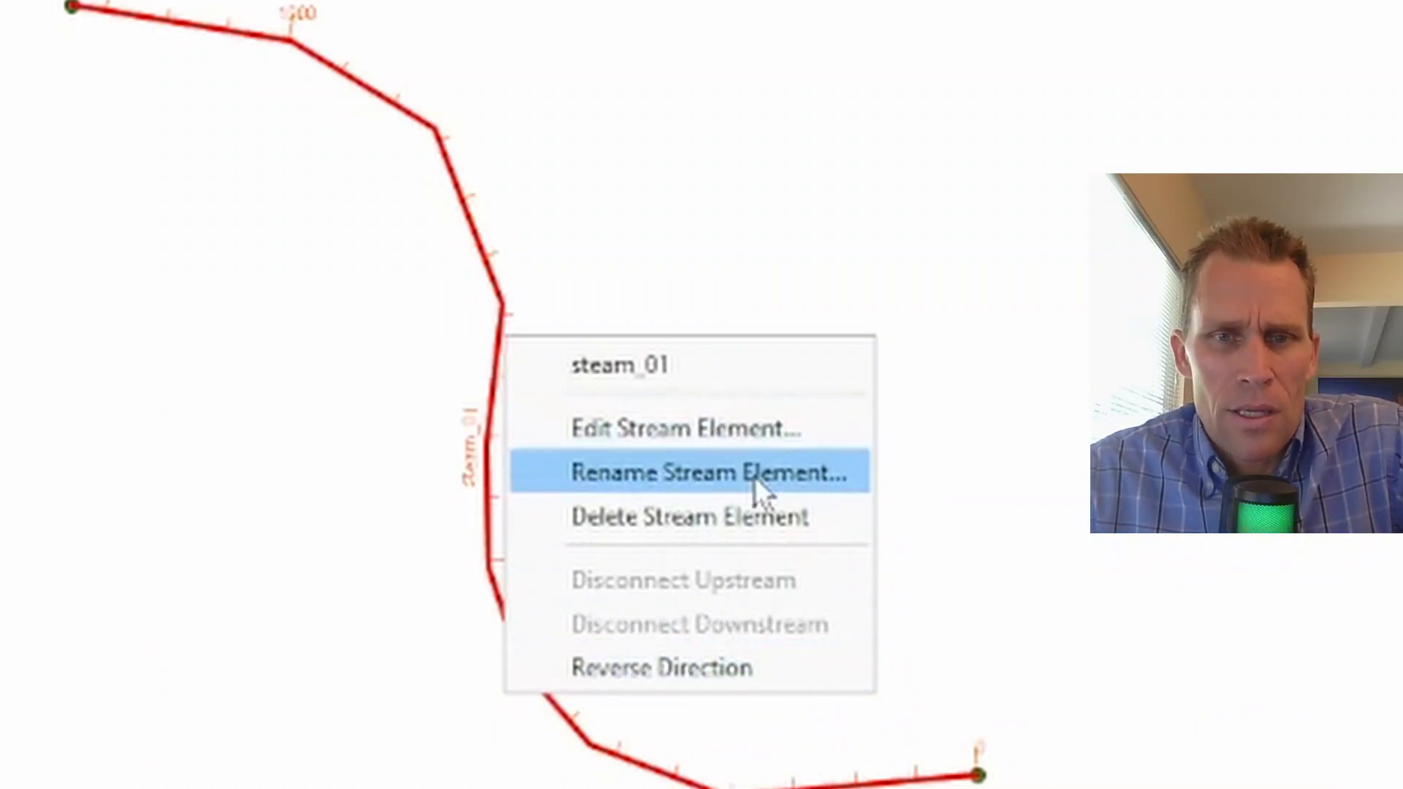
click(734, 436)
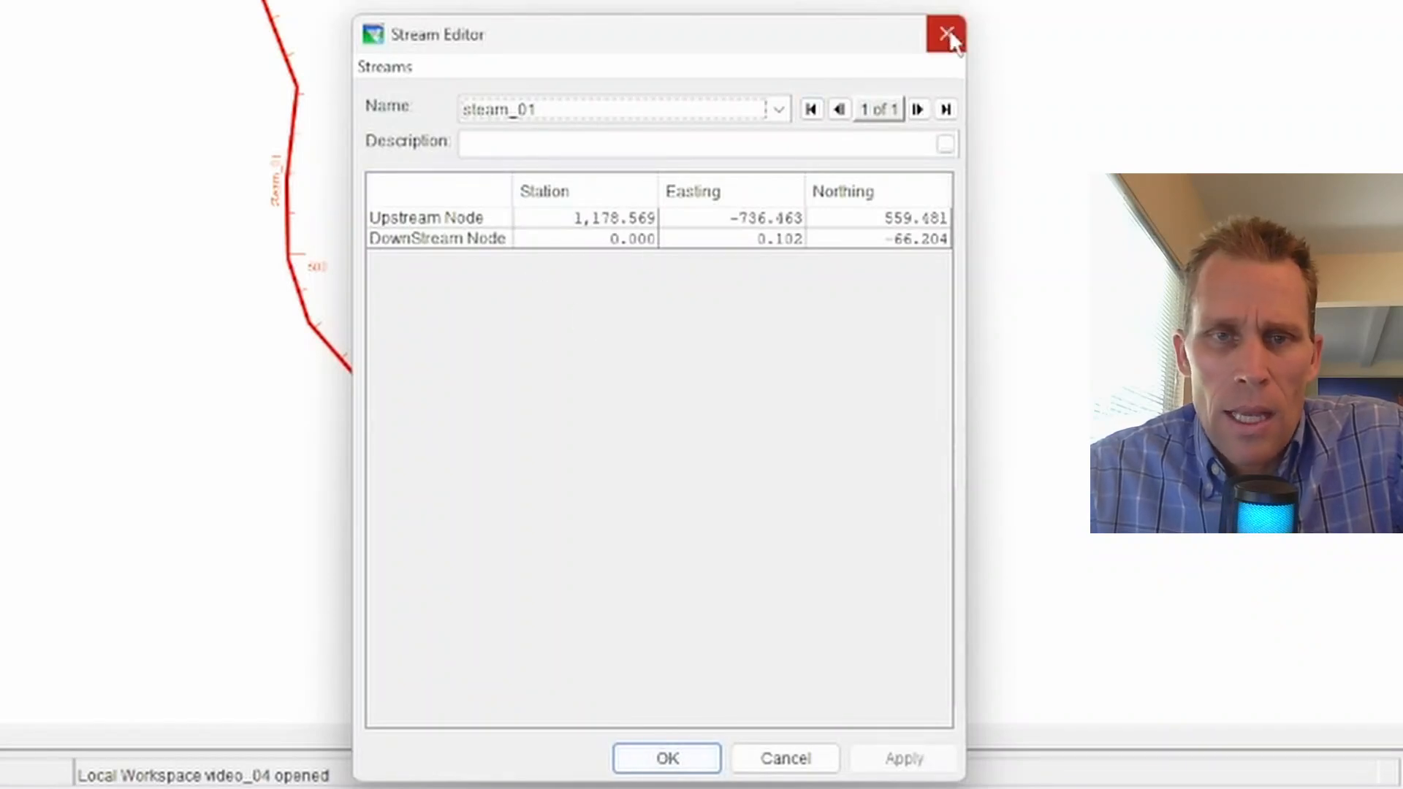
click(947, 35)
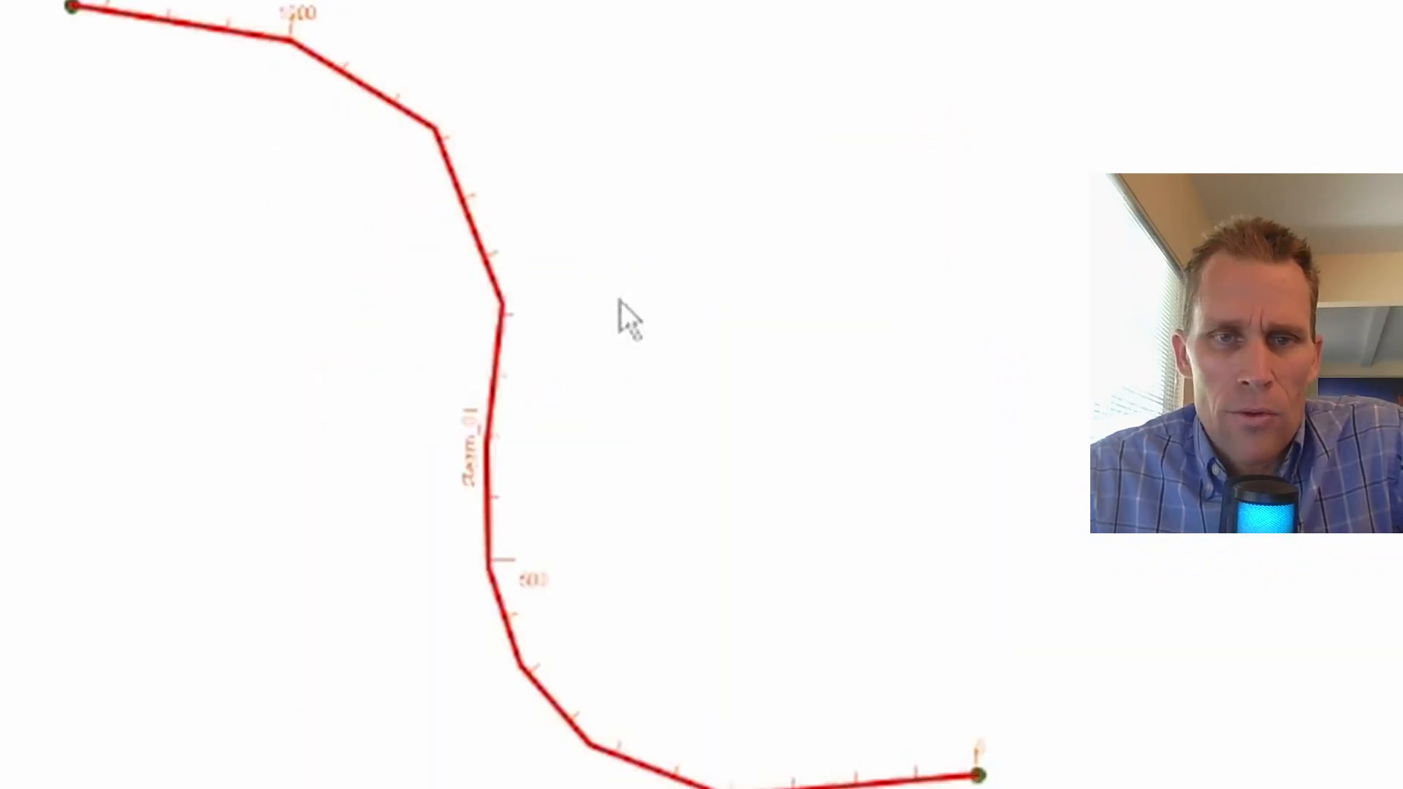
right_click(498, 348)
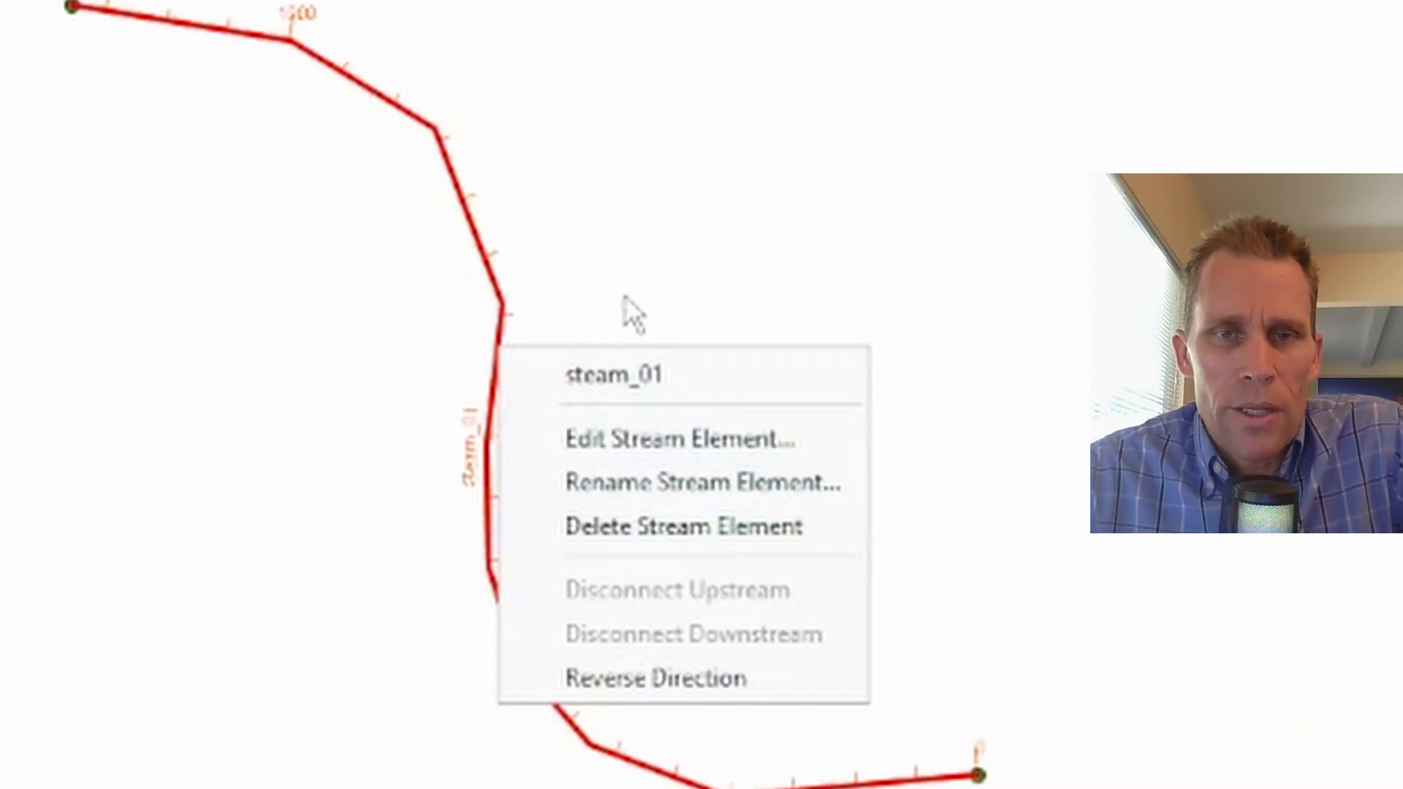
click(625, 244)
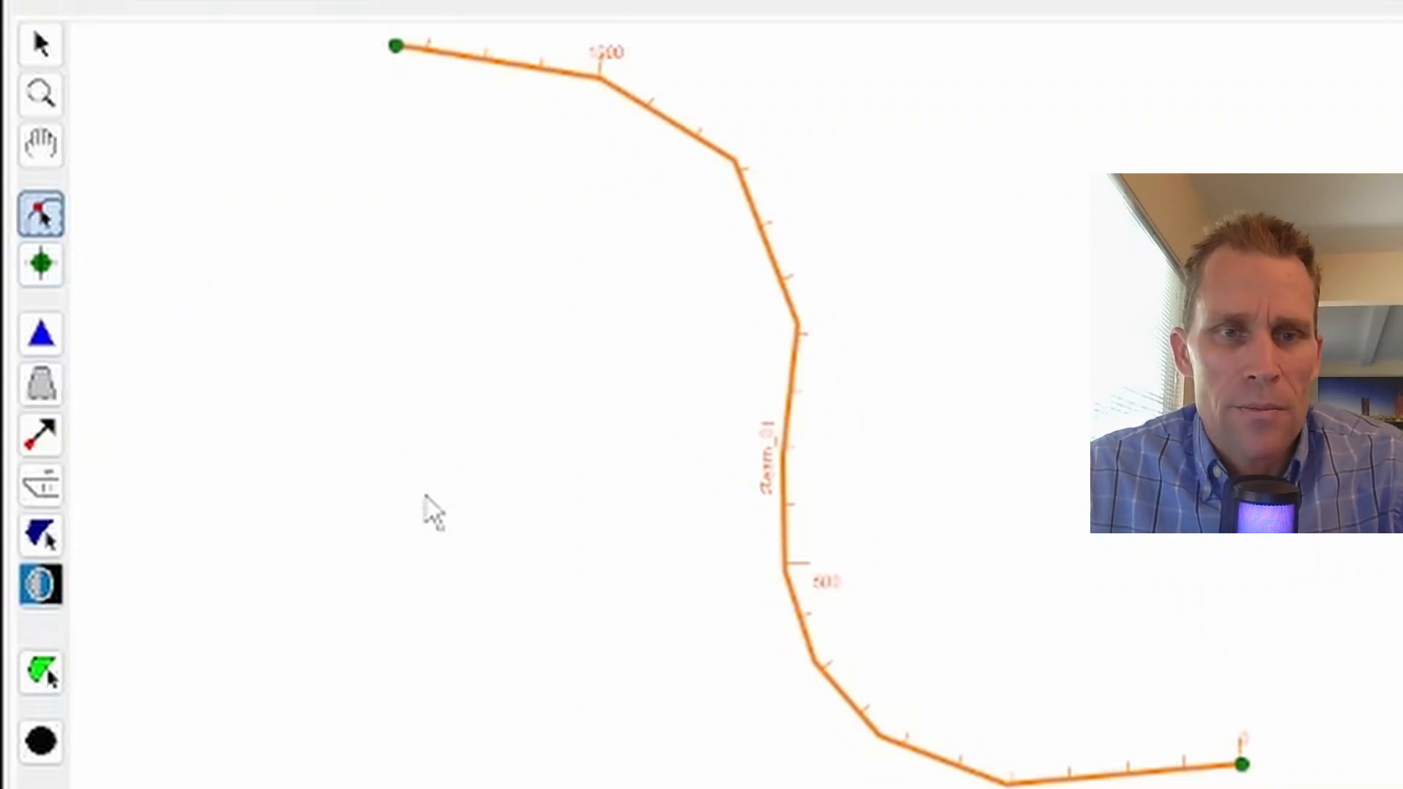
Step: Draw a tributary stream from the left with about seven vertices, ending it on steam_01 near station 565
click(404, 527)
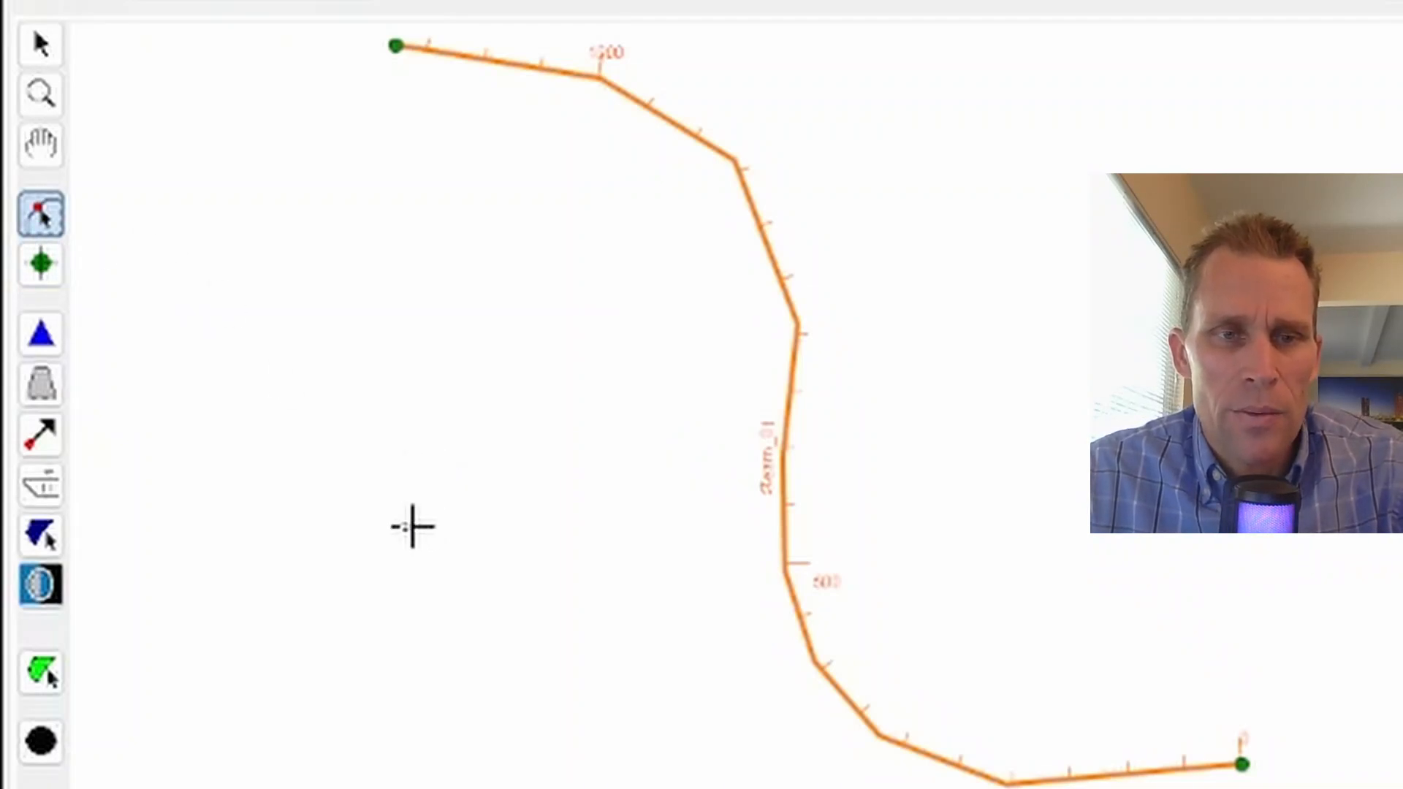
click(481, 511)
click(518, 415)
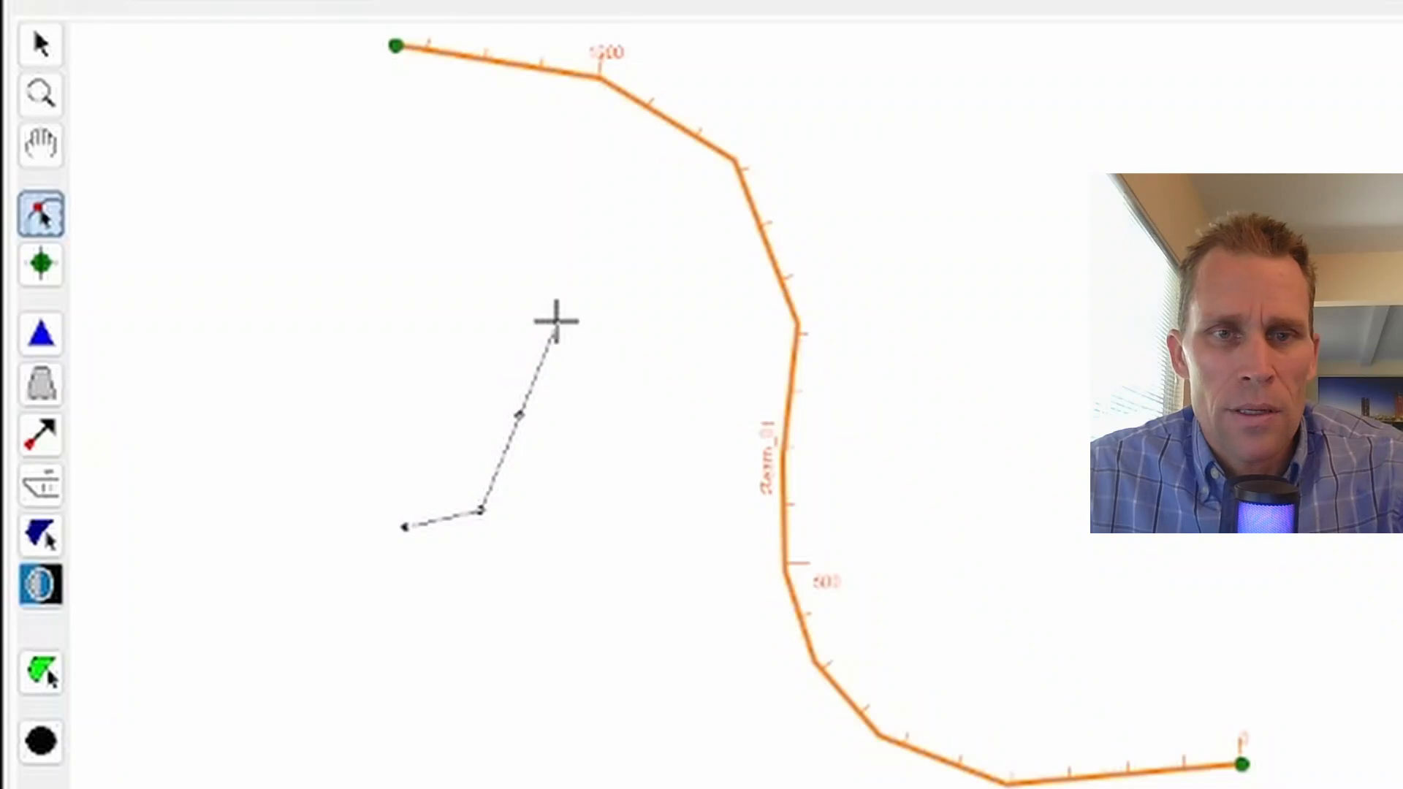
click(577, 325)
click(658, 320)
click(734, 351)
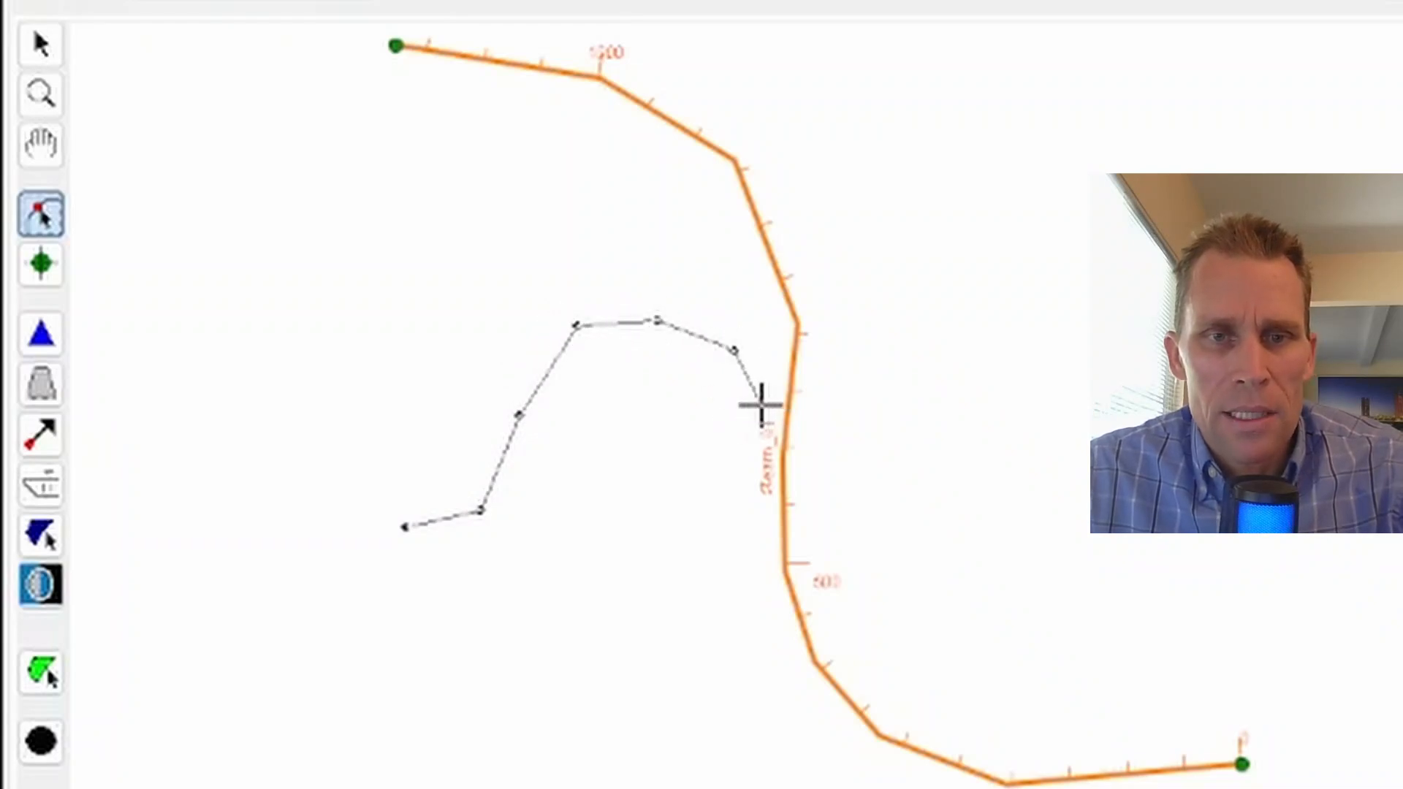
click(761, 407)
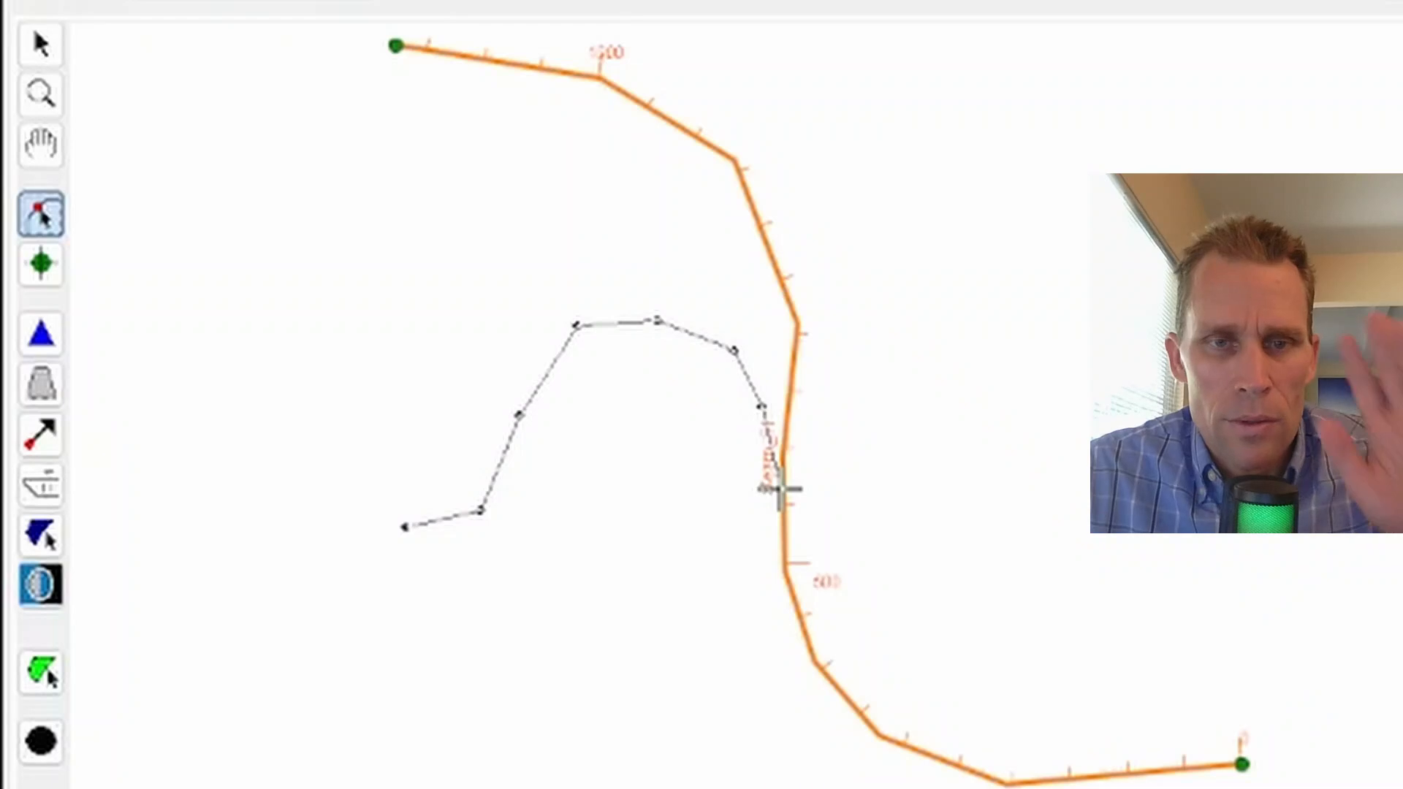
mouse_move(782, 489)
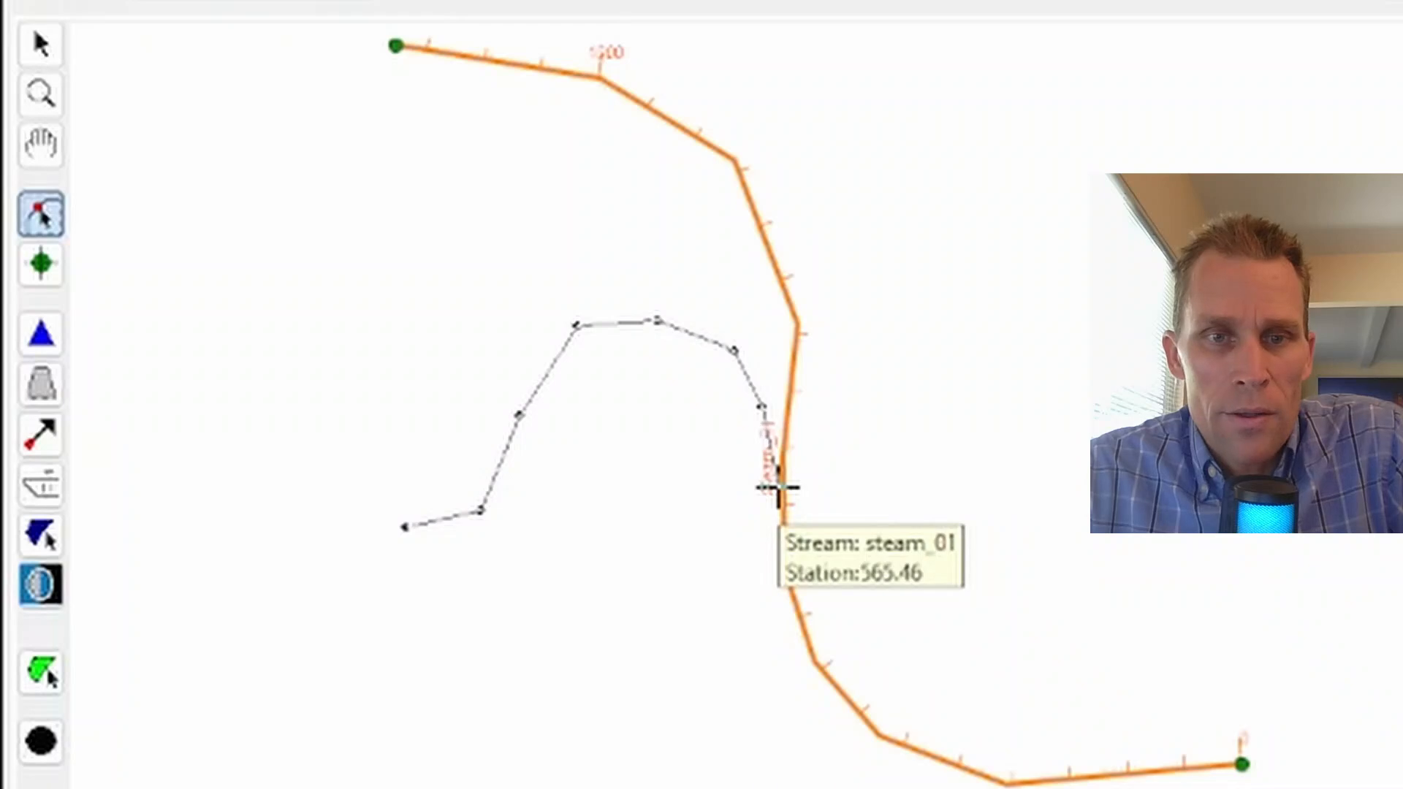
click(777, 488)
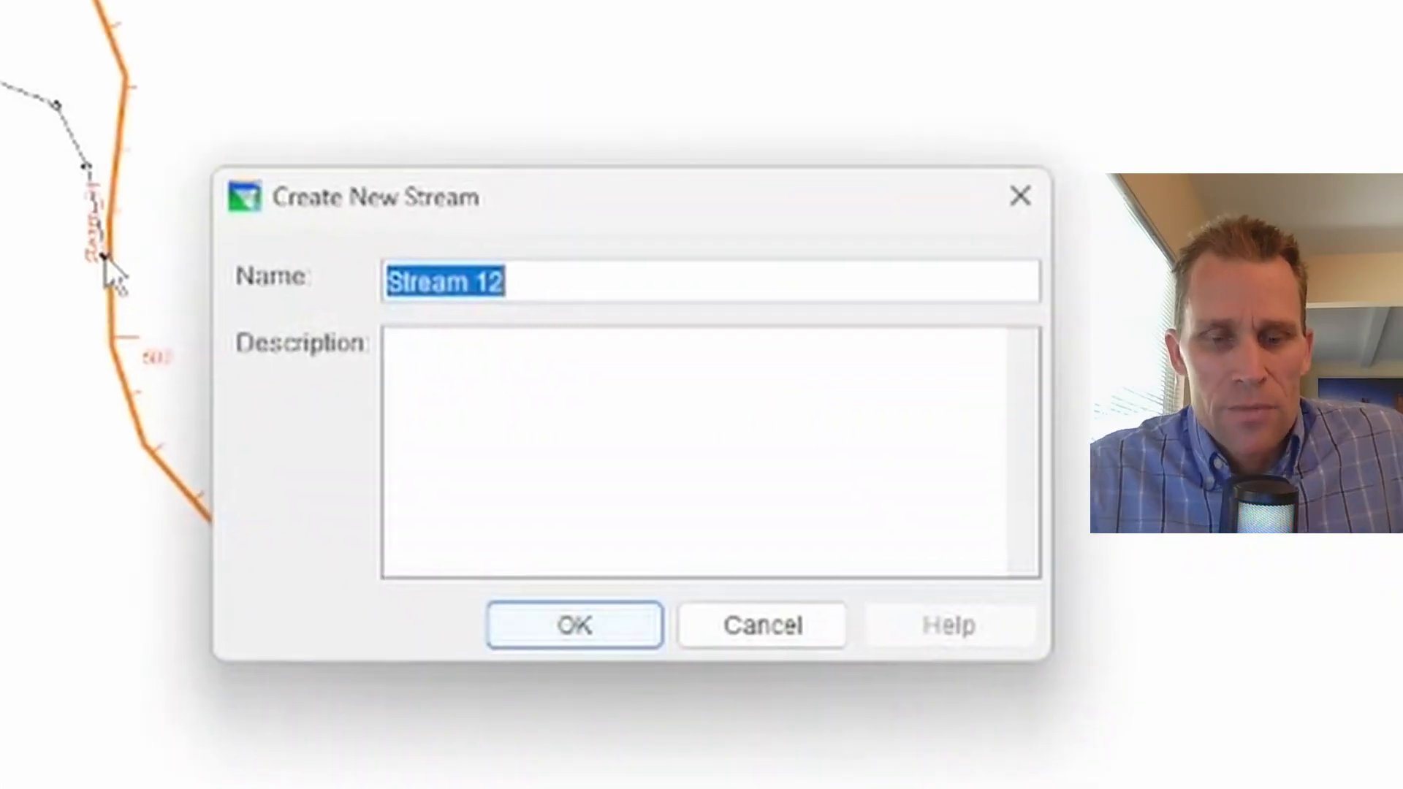
Step: Name the new stream stream_02 and accept connecting it to steam_01
text(ss)
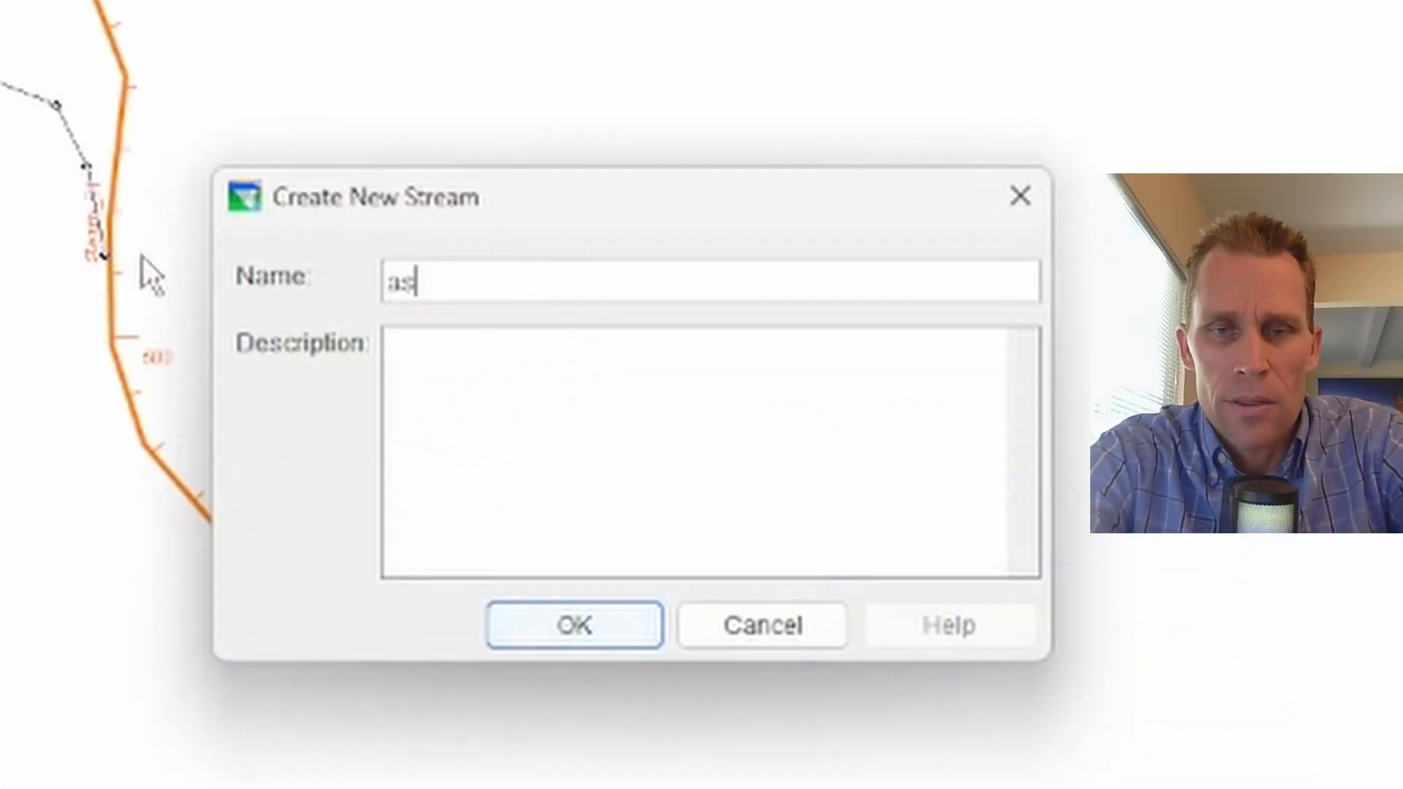
key(BackSpace)
text(tream_02)
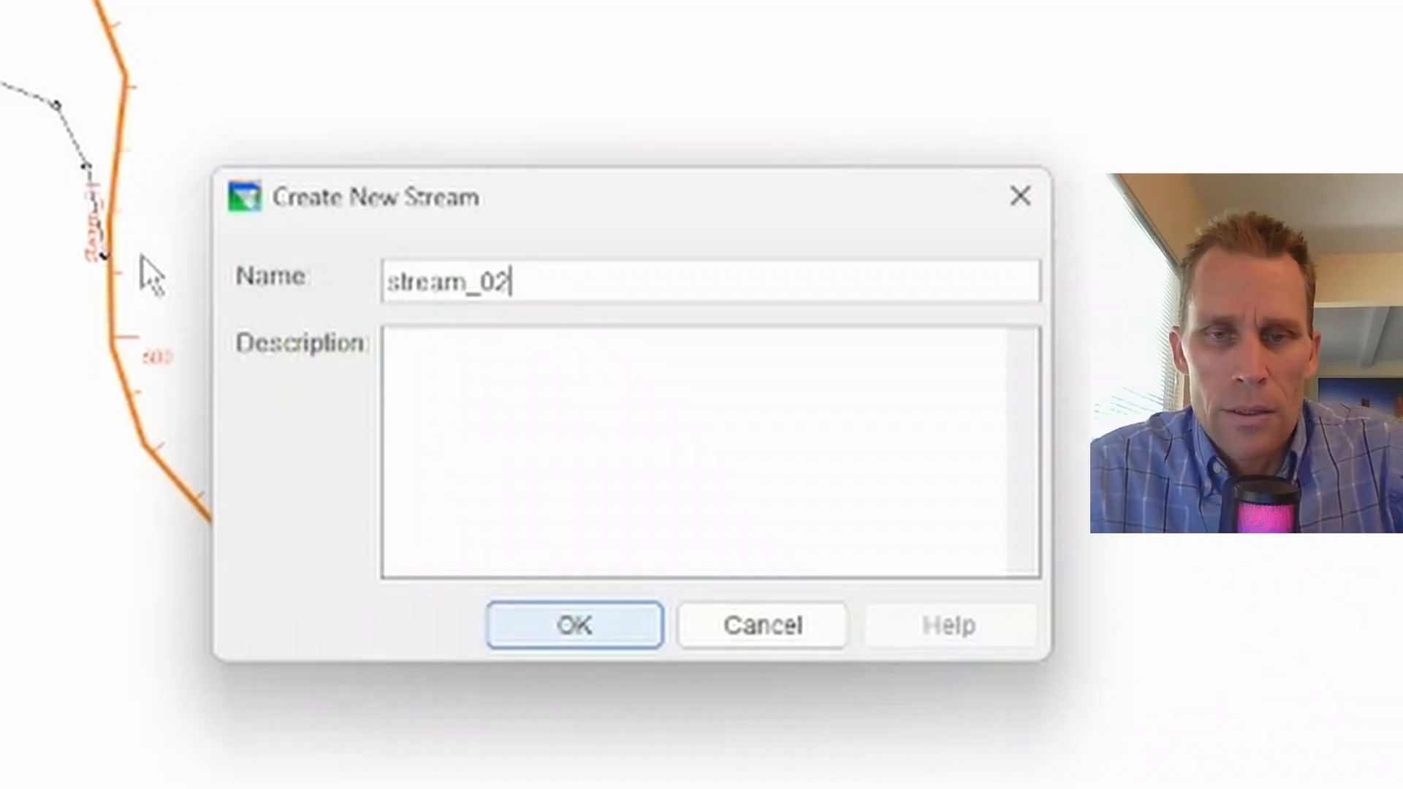
click(548, 634)
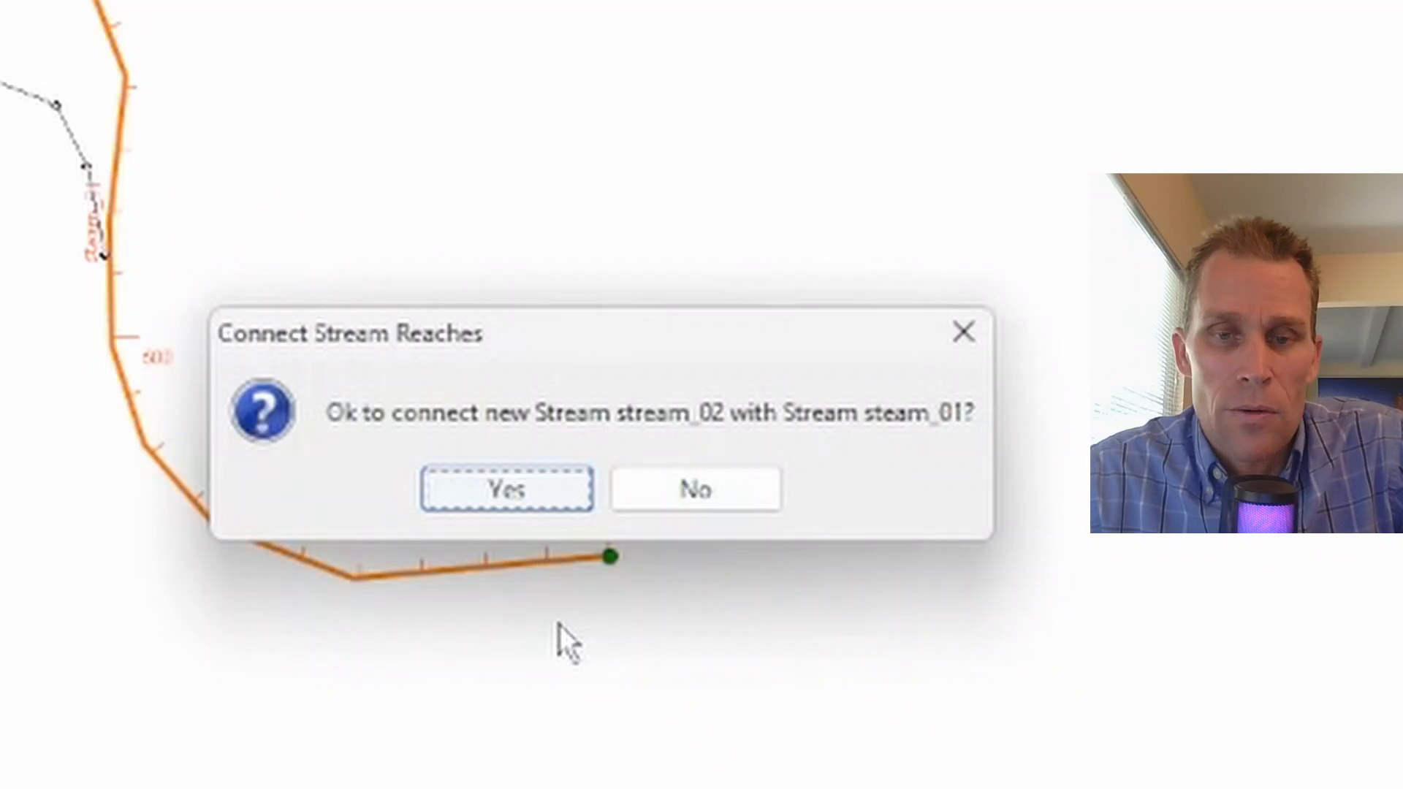
click(501, 489)
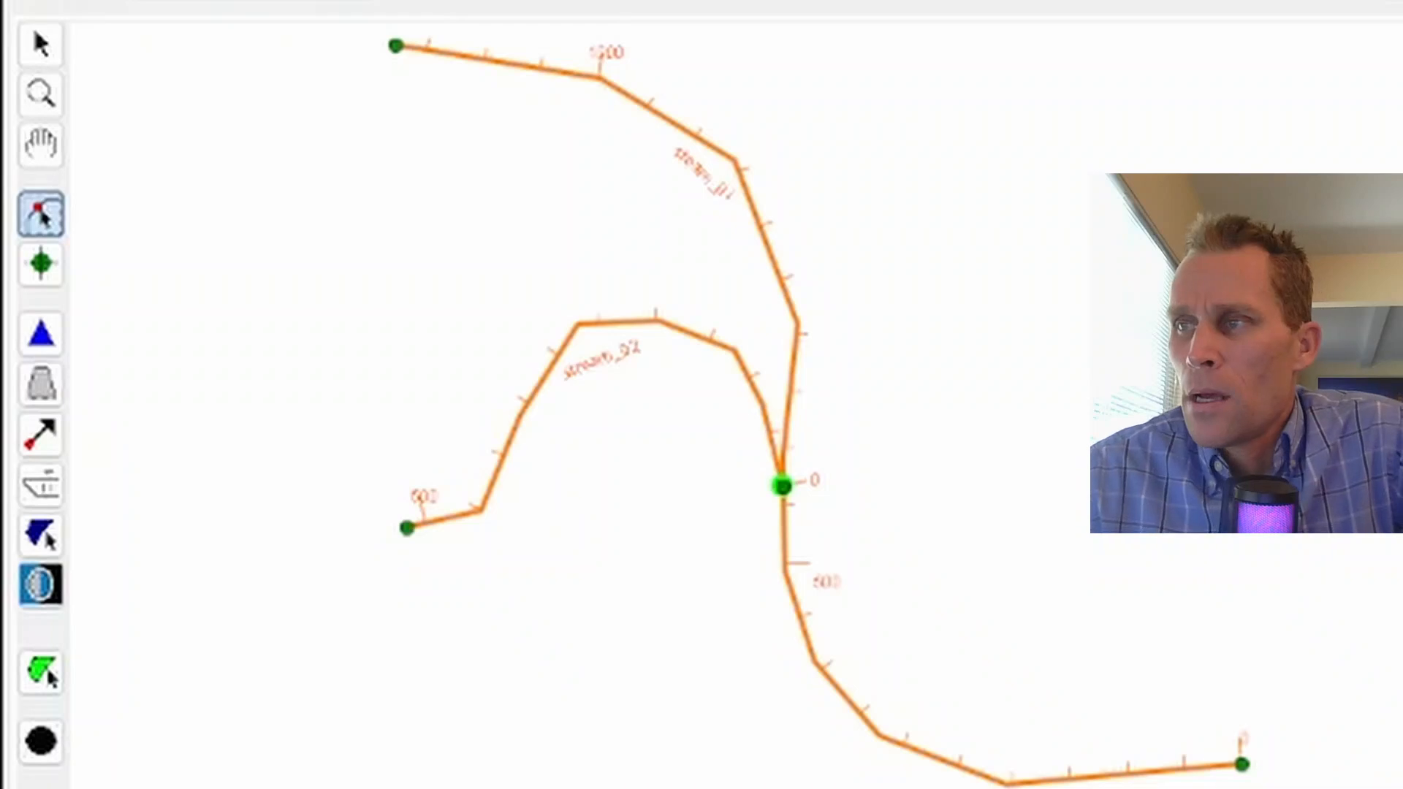
Step: Save the watershed and browse its video_04 project folder in File Explorer
click(30, 86)
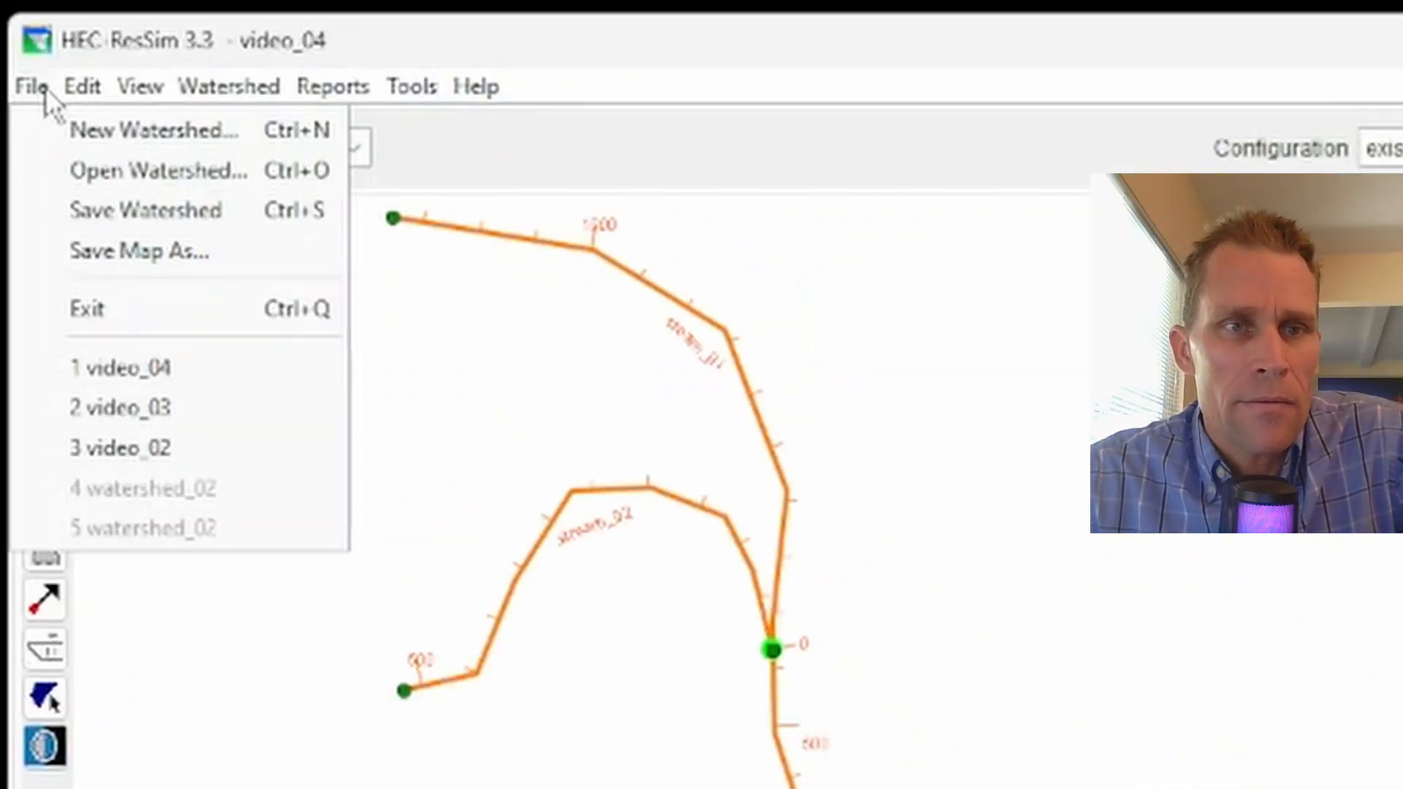
click(133, 216)
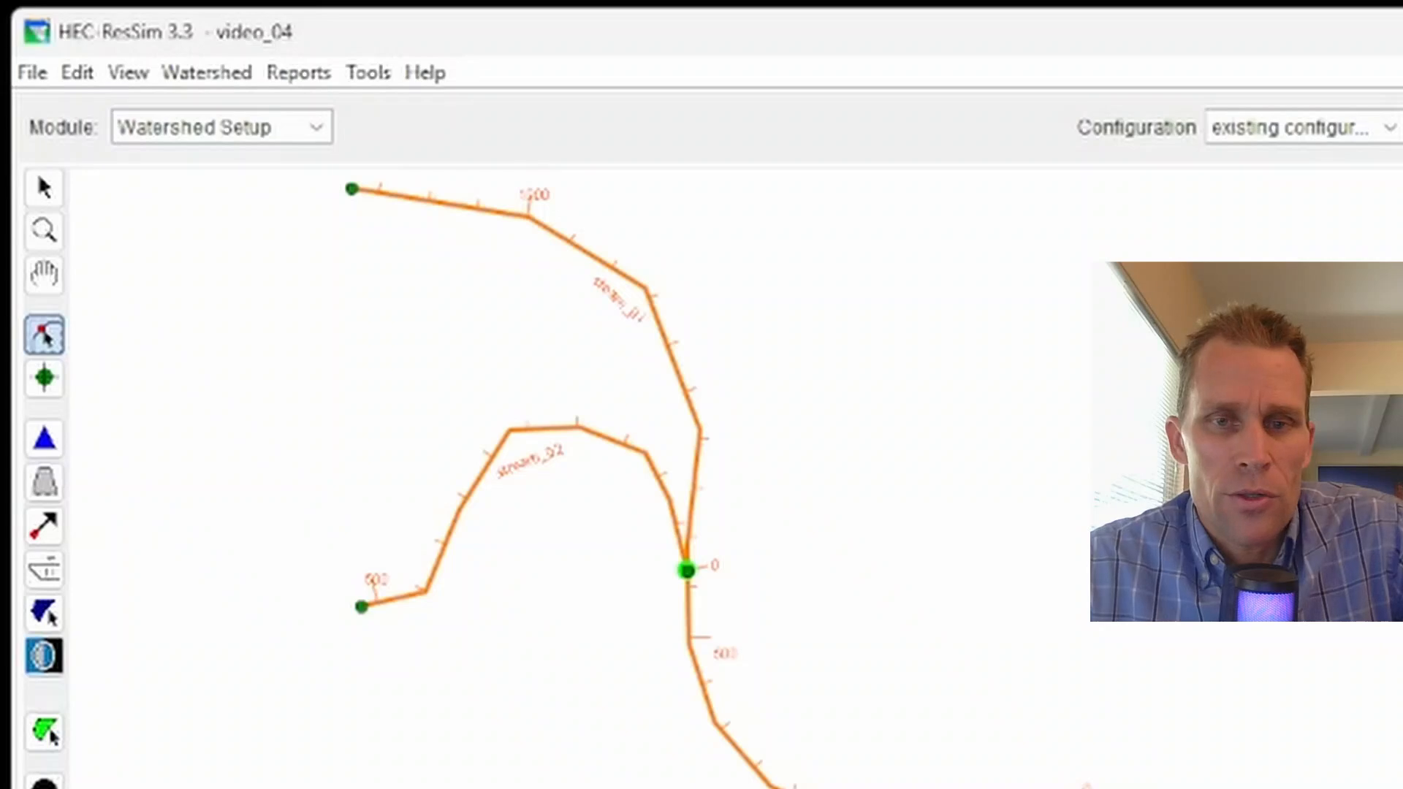
key(alt+Tab)
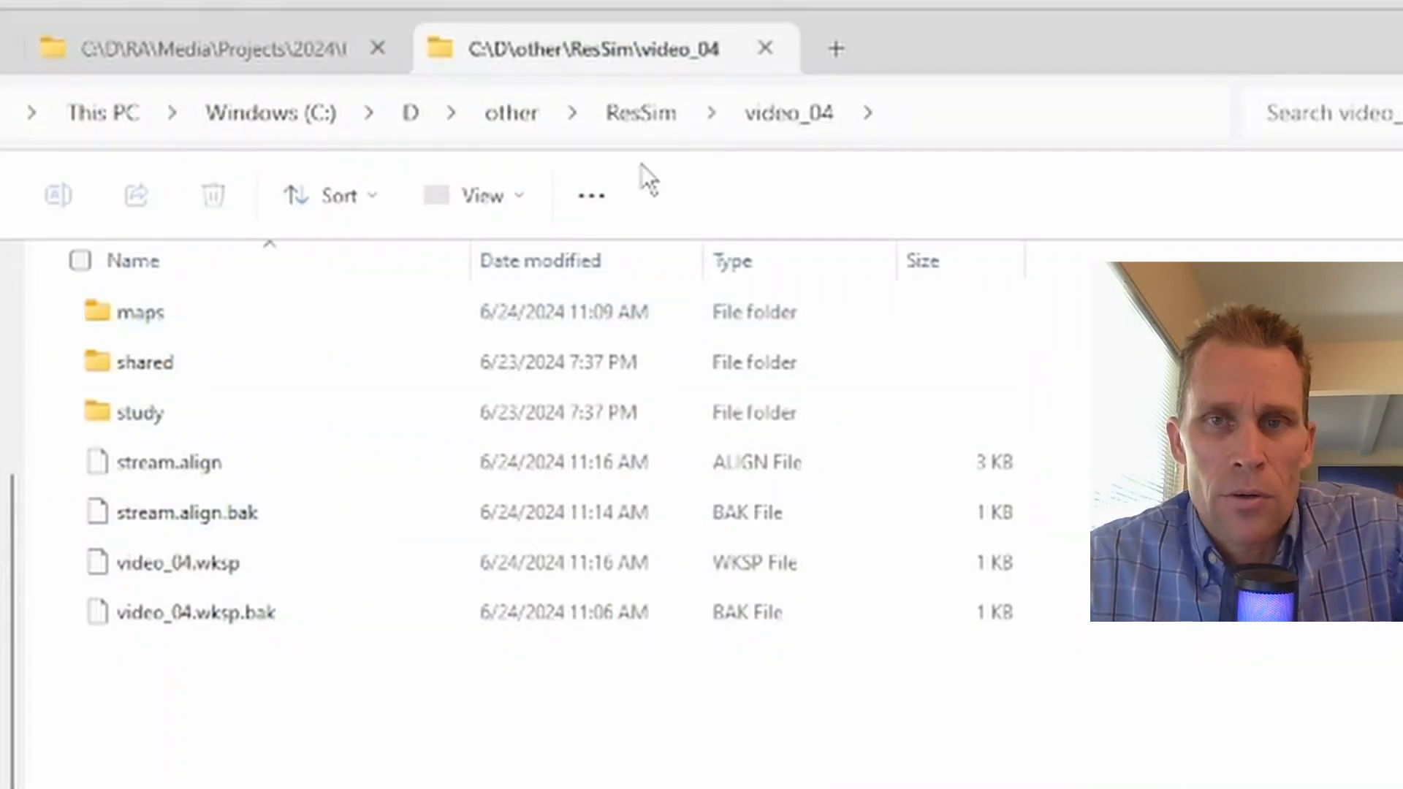
click(640, 121)
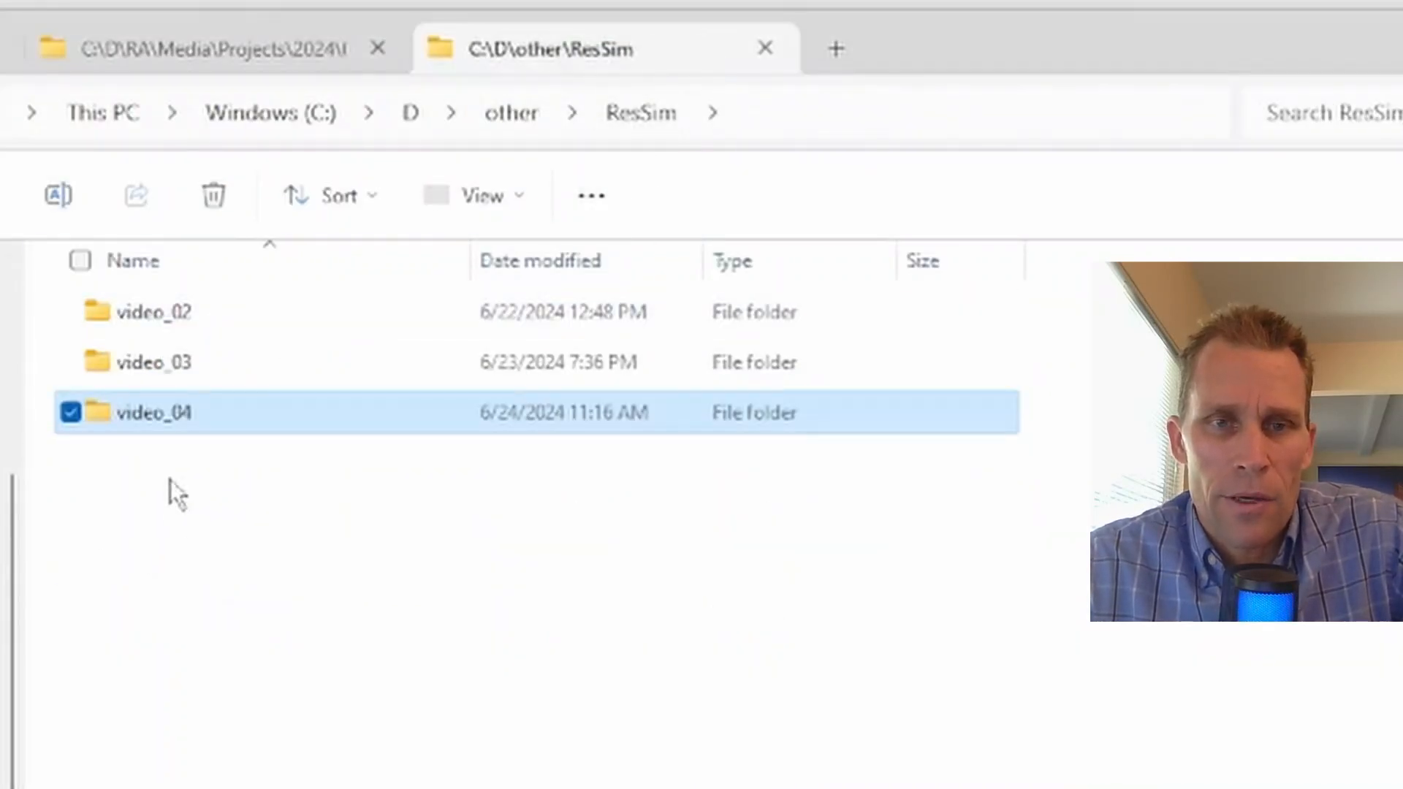
double_click(144, 429)
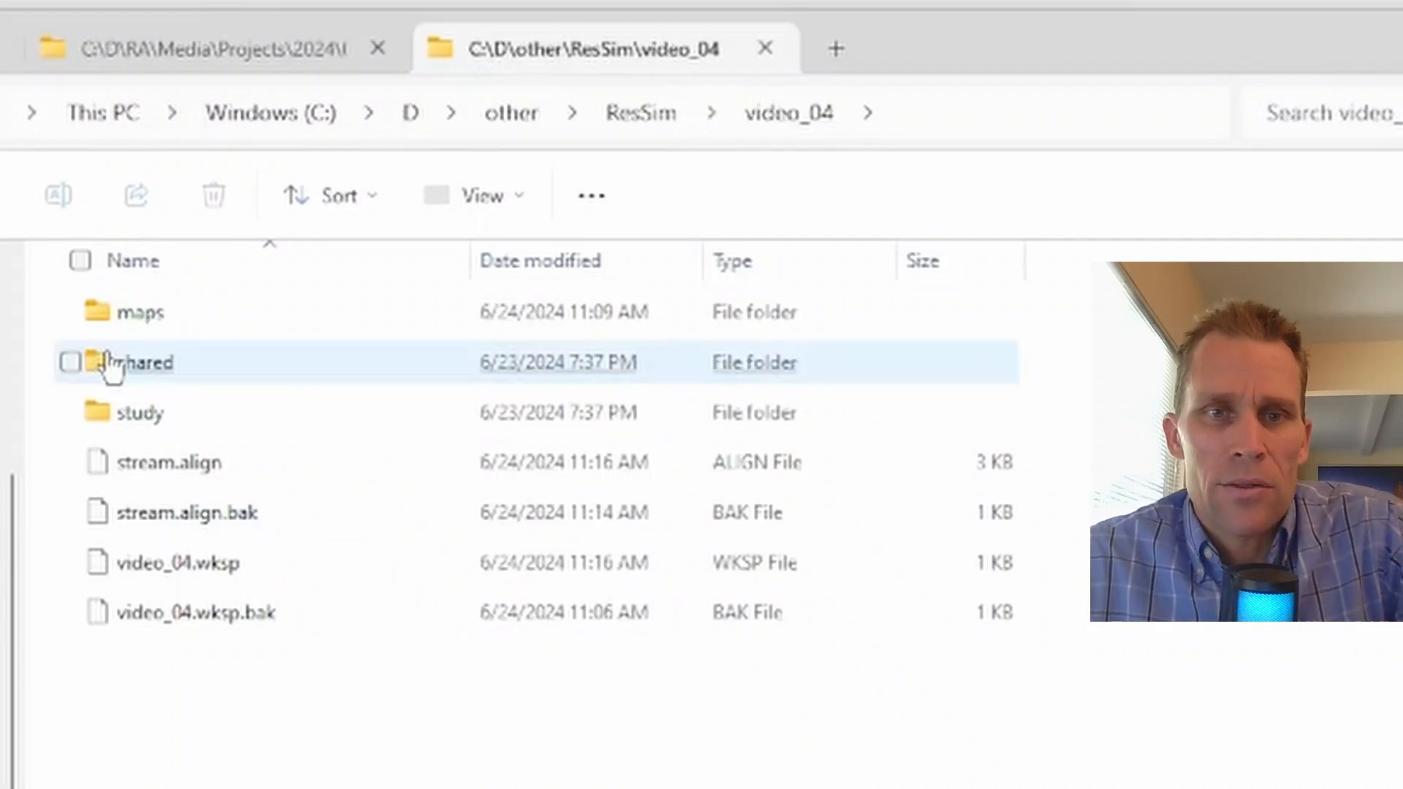
double_click(138, 323)
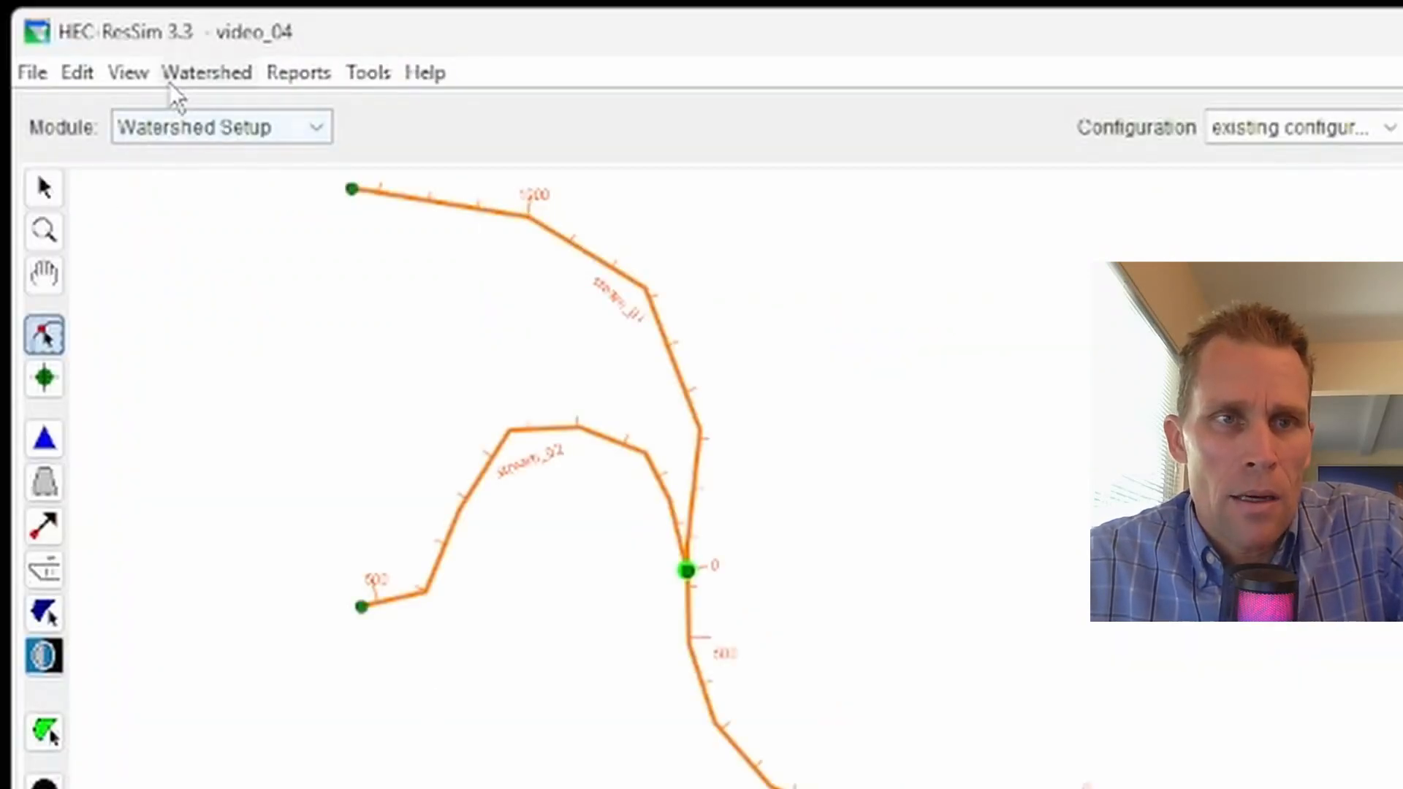
Step: Export the stream alignment to the video_04 maps folder as a shapefile named stream_alignments
click(175, 80)
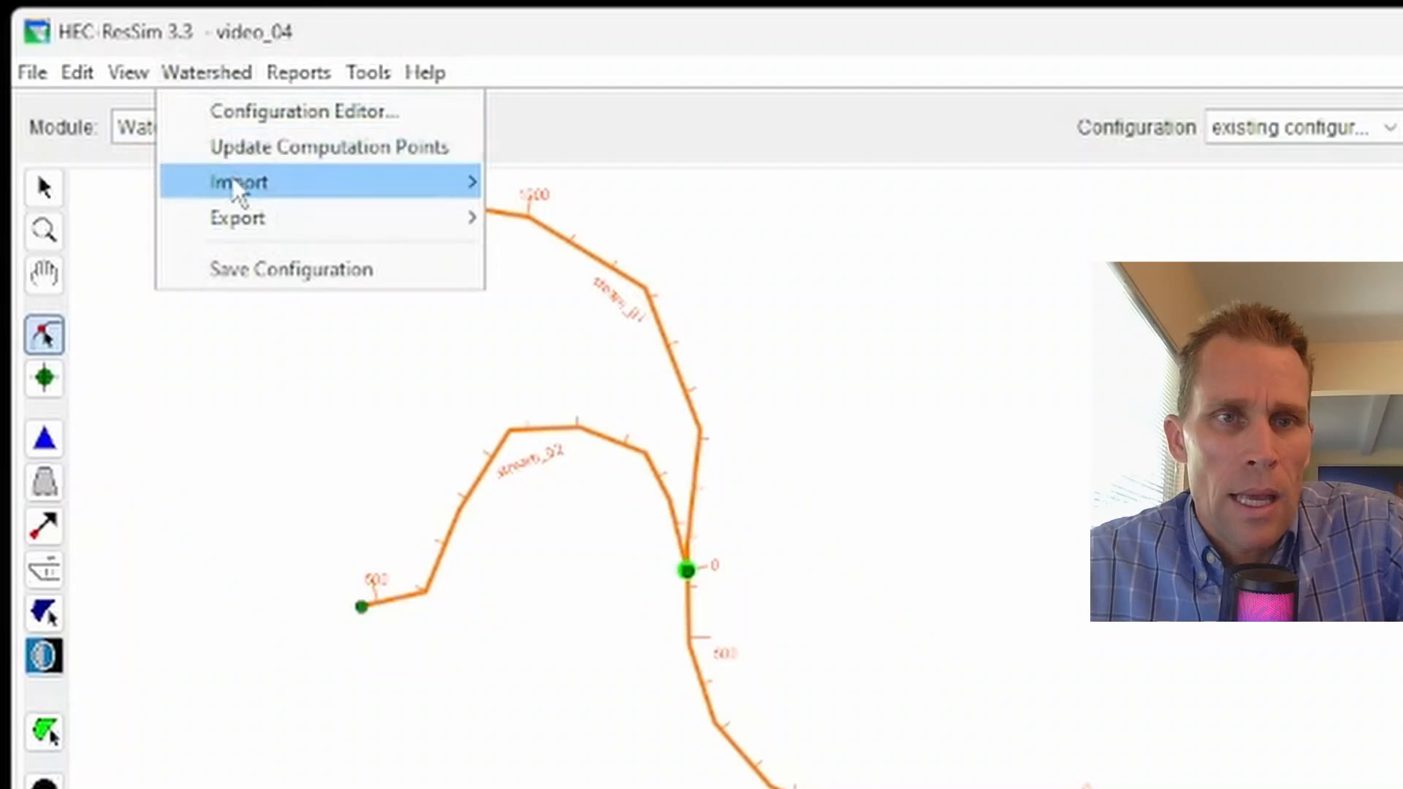
mouse_move(252, 197)
mouse_move(381, 223)
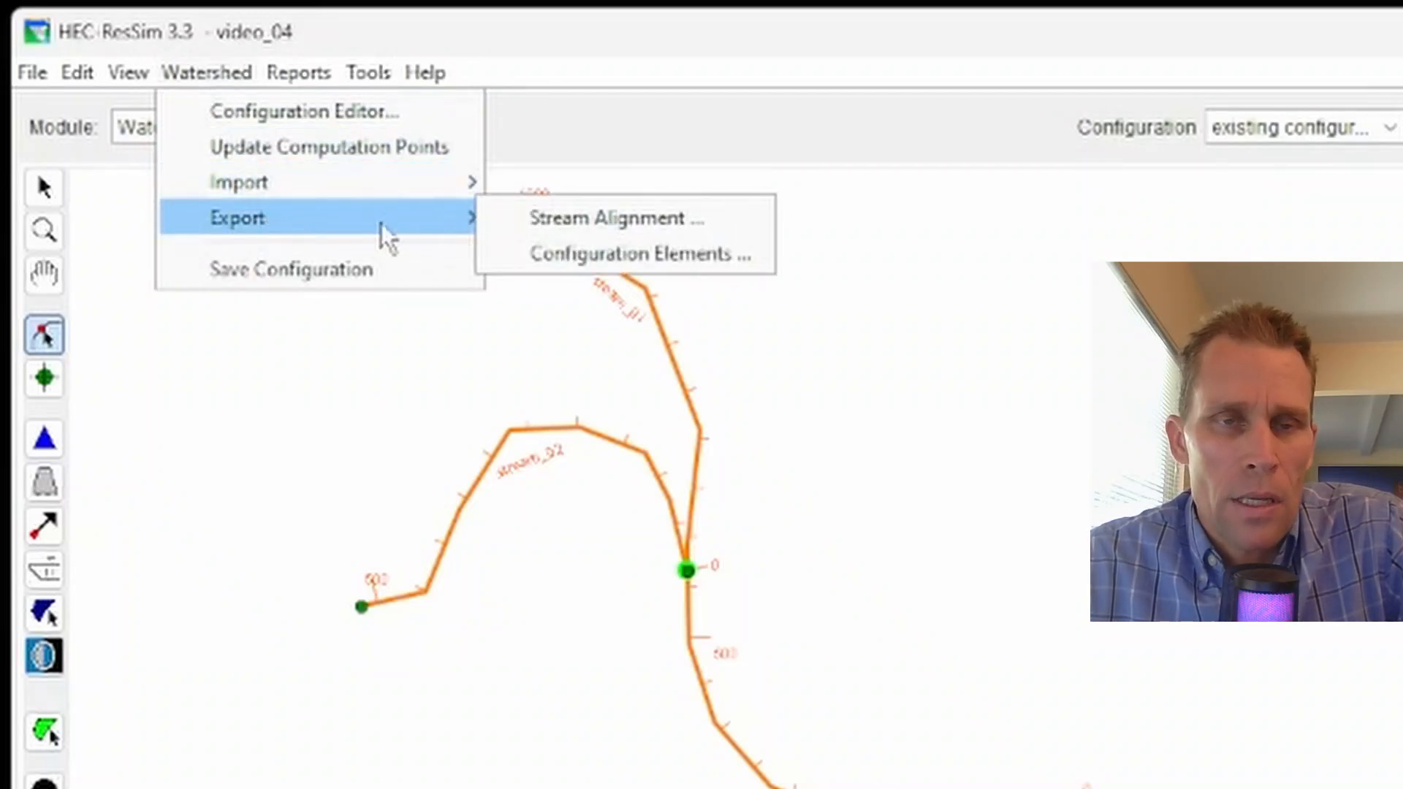
click(608, 219)
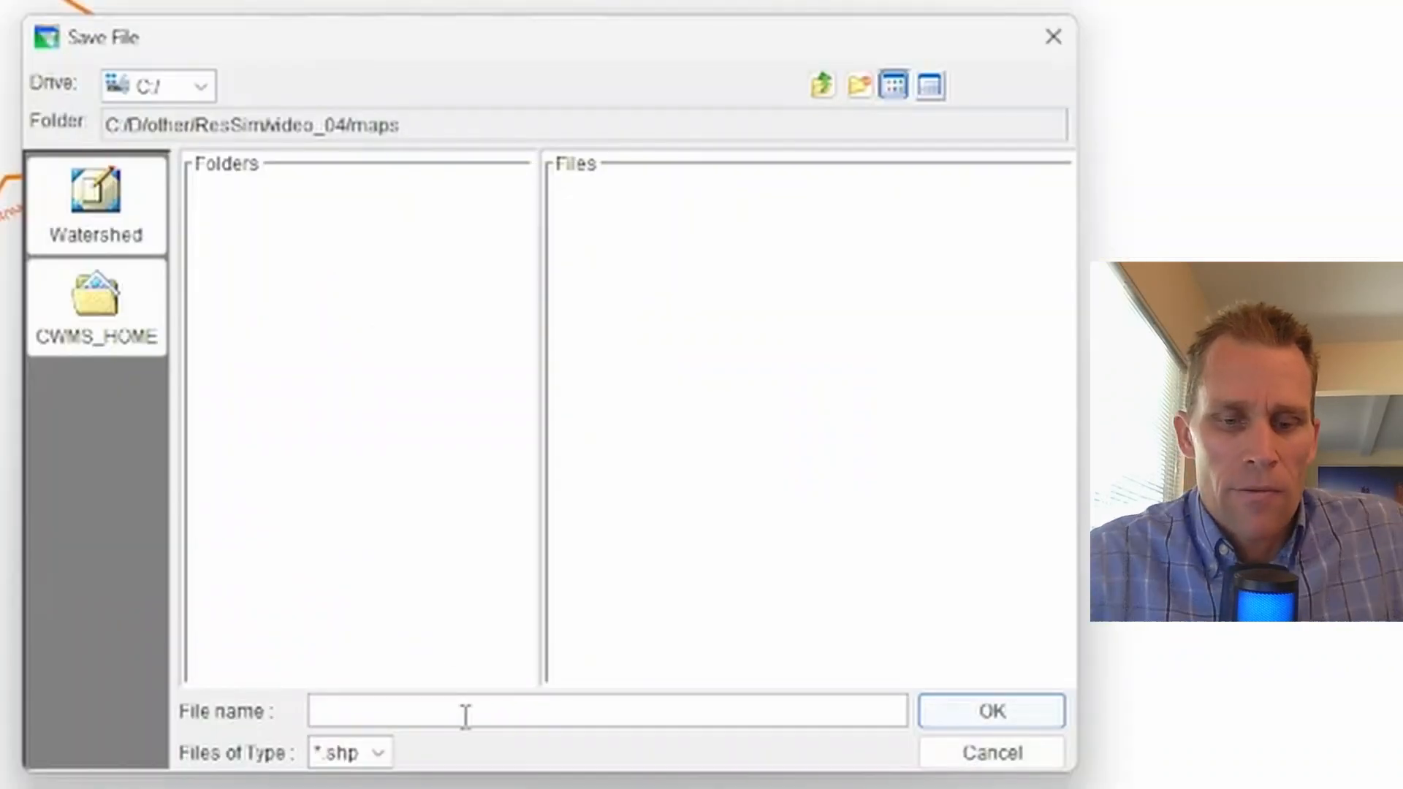
click(464, 713)
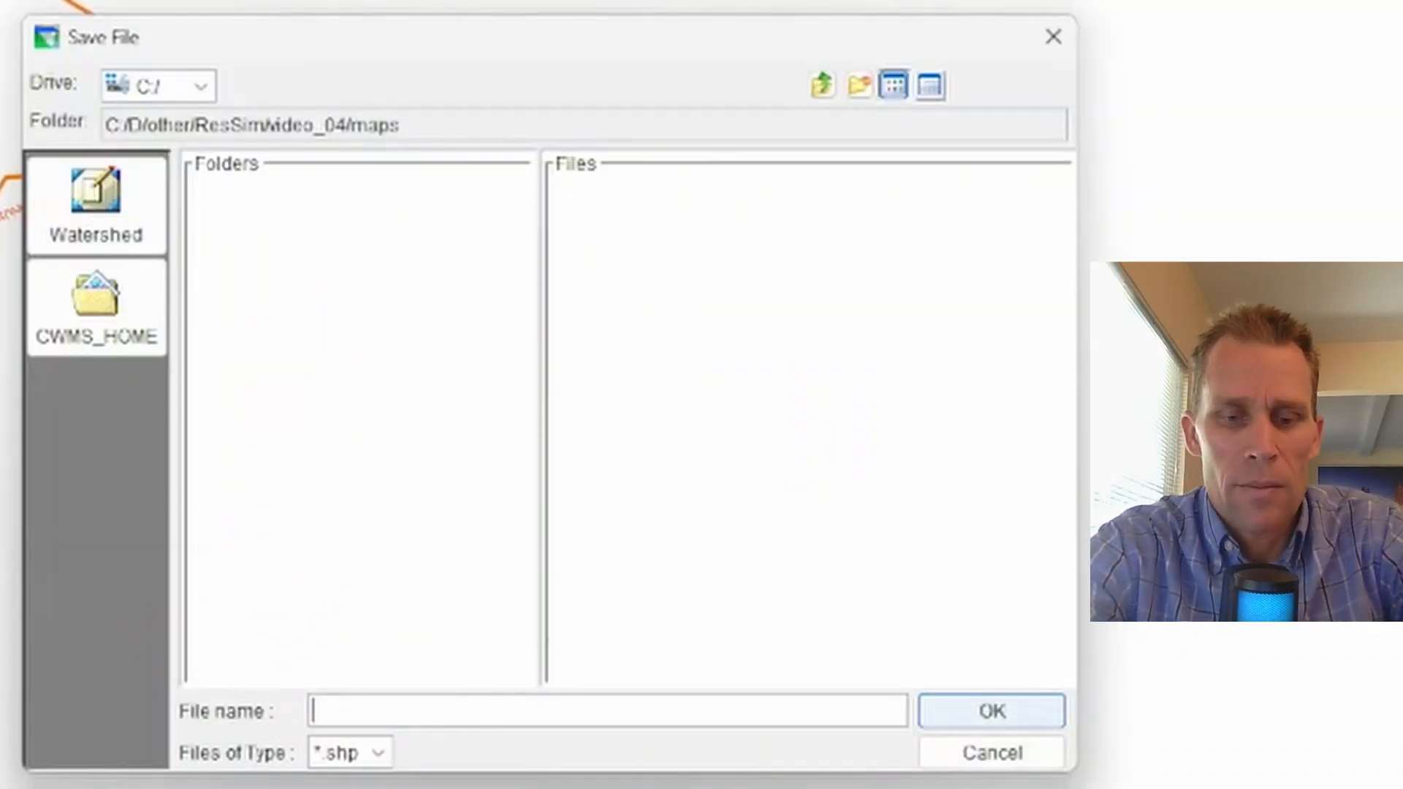
text(stream)
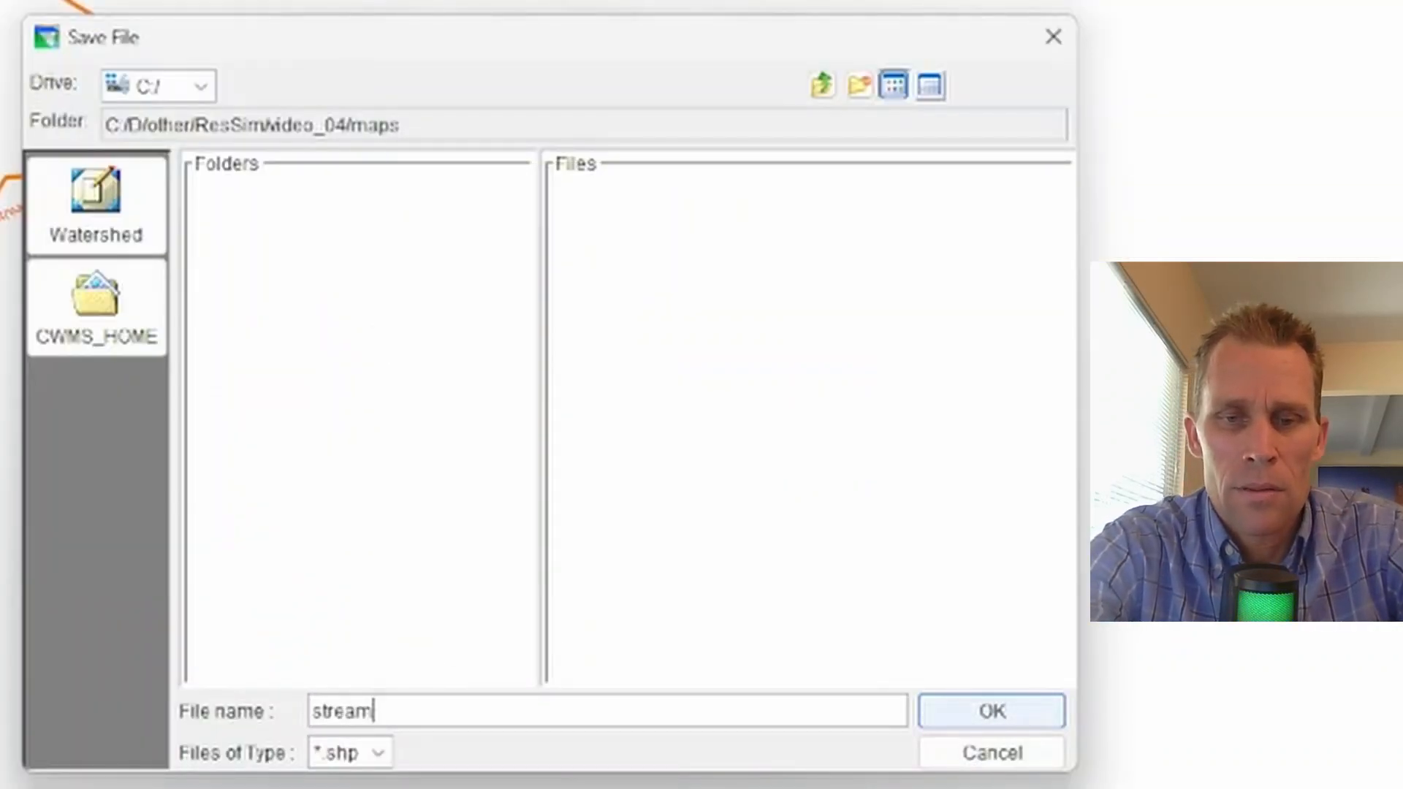
text(_alignment)
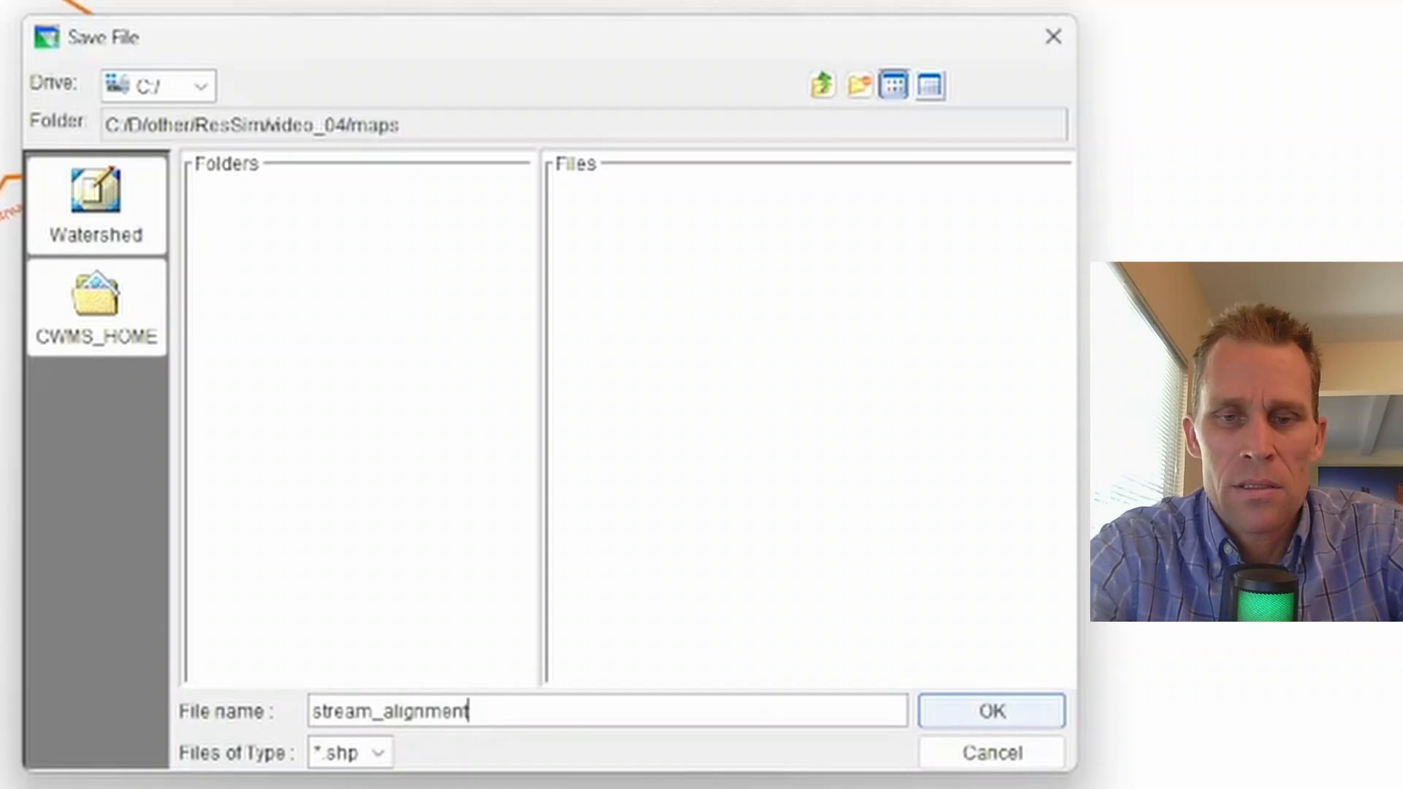
text(s)
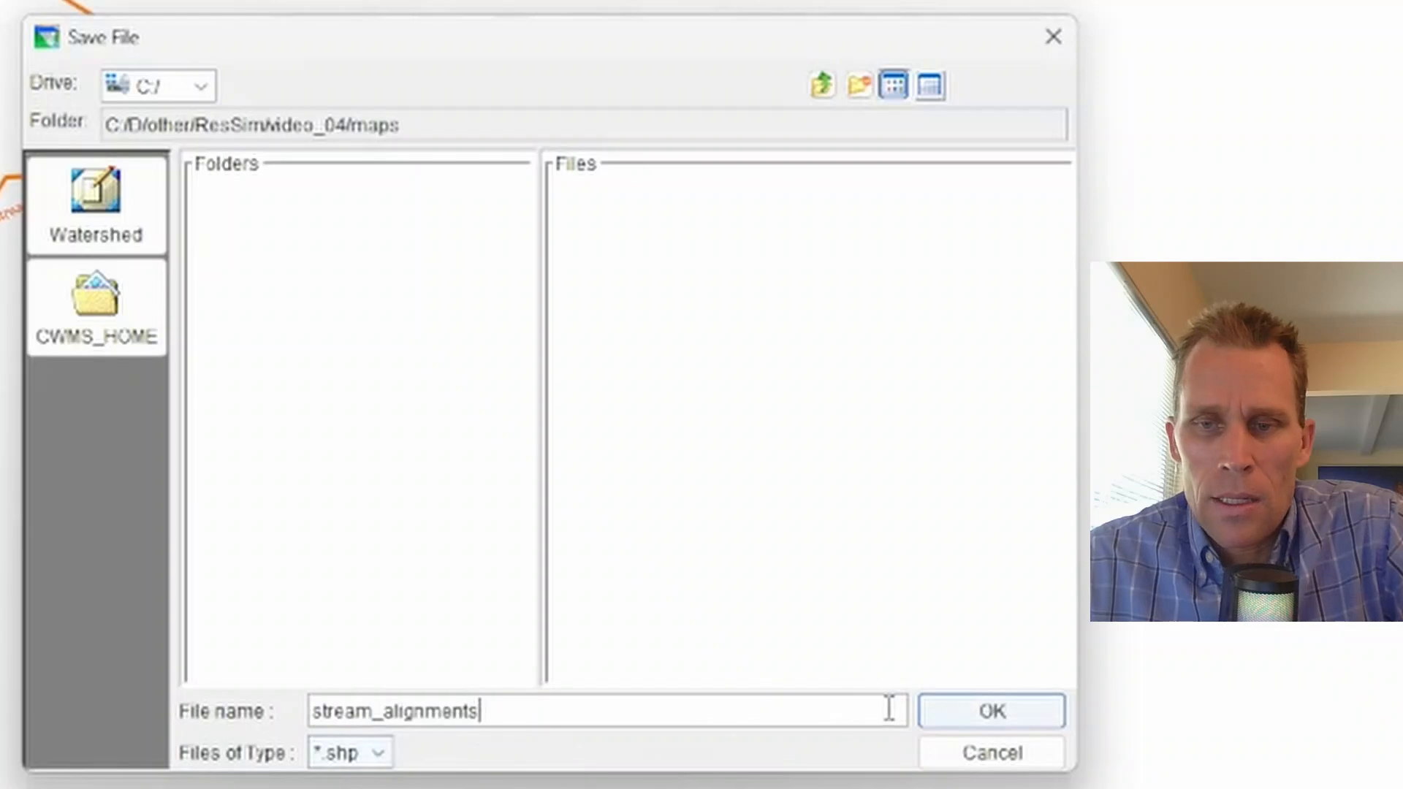
click(951, 708)
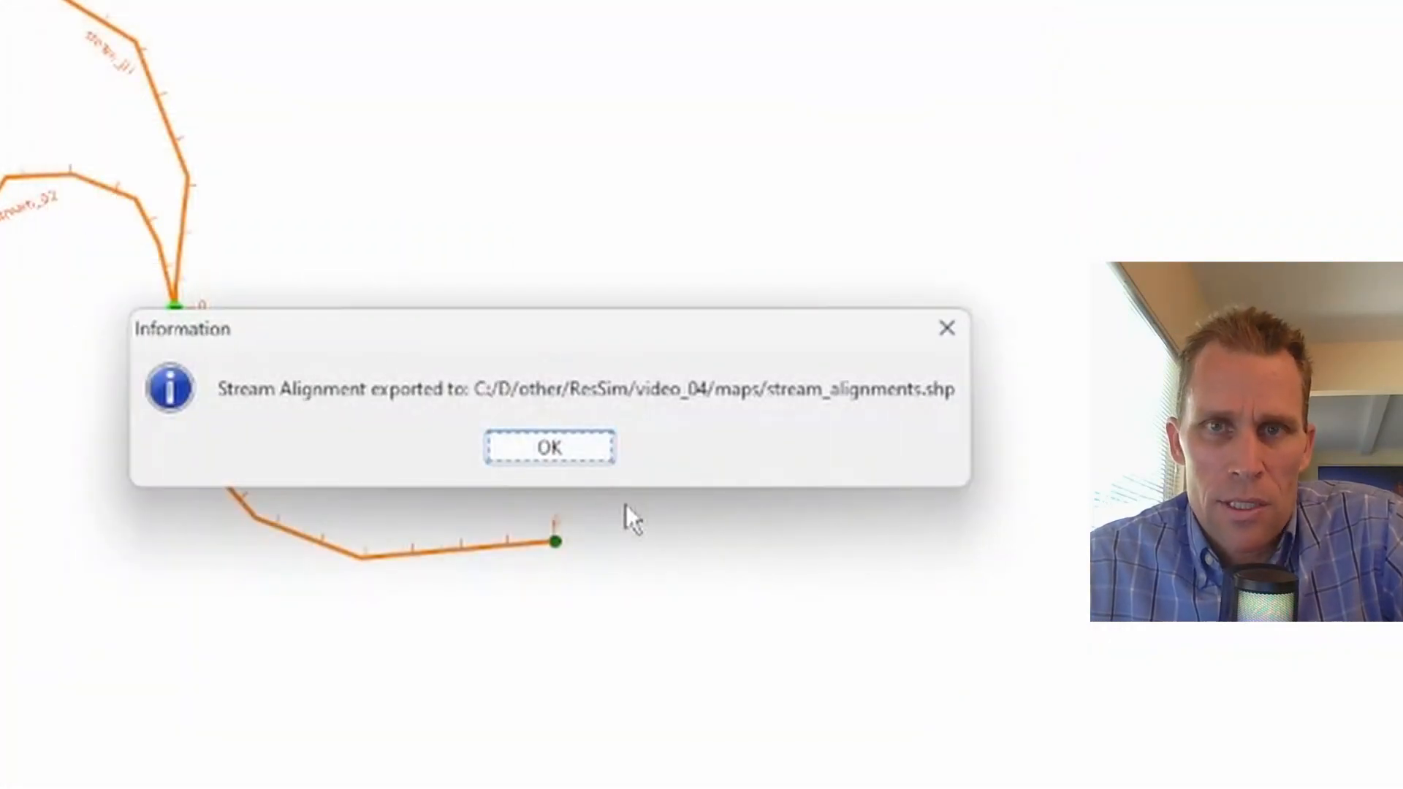
click(566, 450)
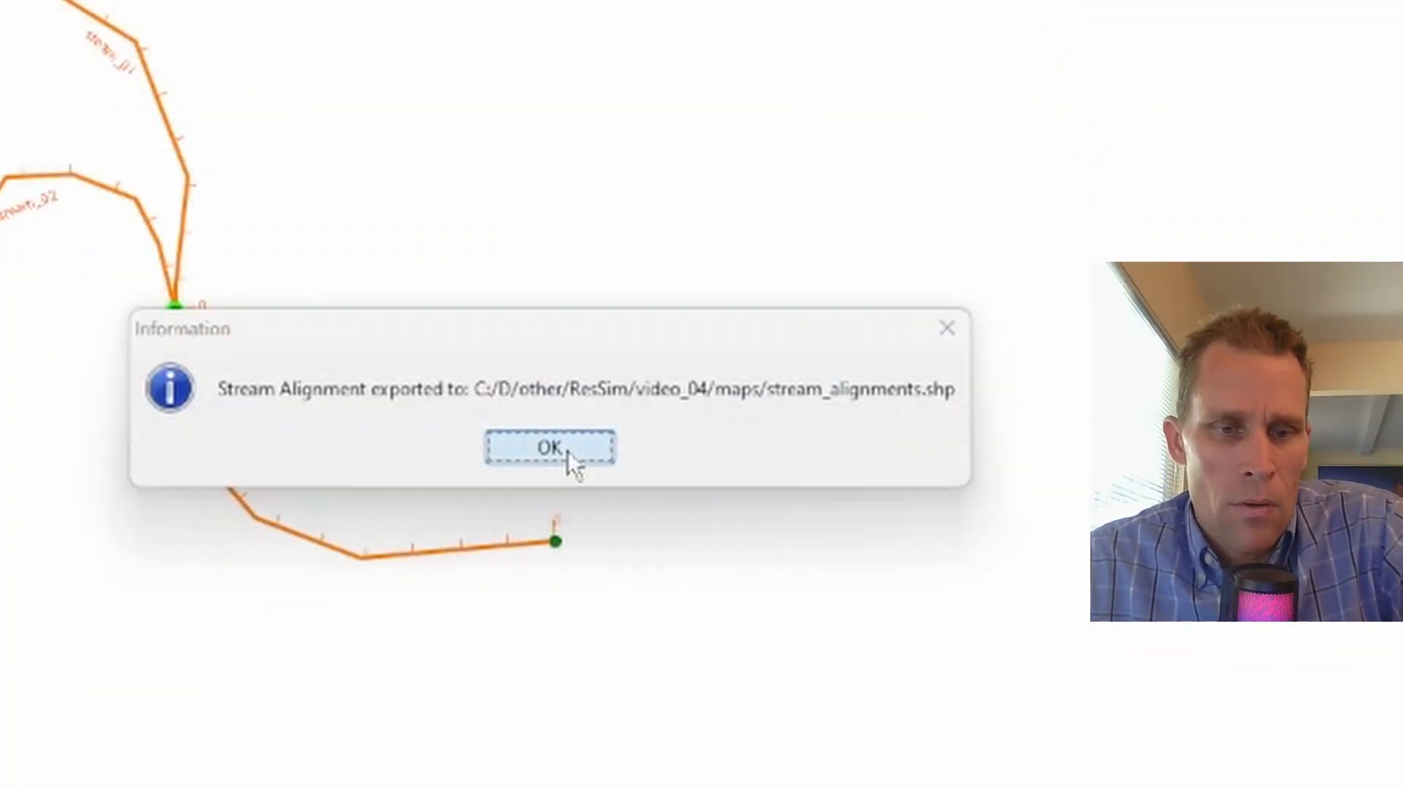